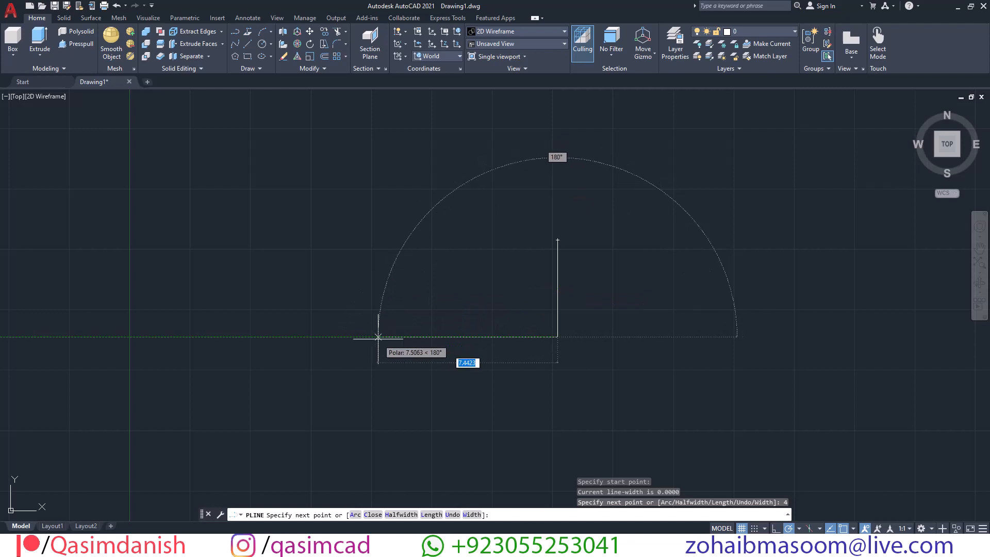
# - Continue the polyline with segments 8 units left, 3 units up and 6 units right, and end it there
pyautogui.press('Return')
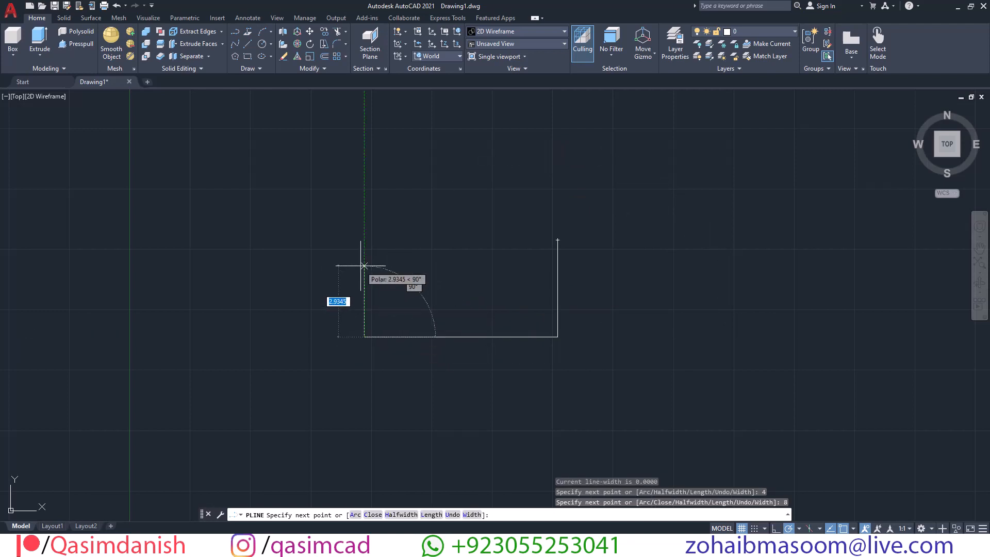
pyautogui.write('3')
pyautogui.press('Return')
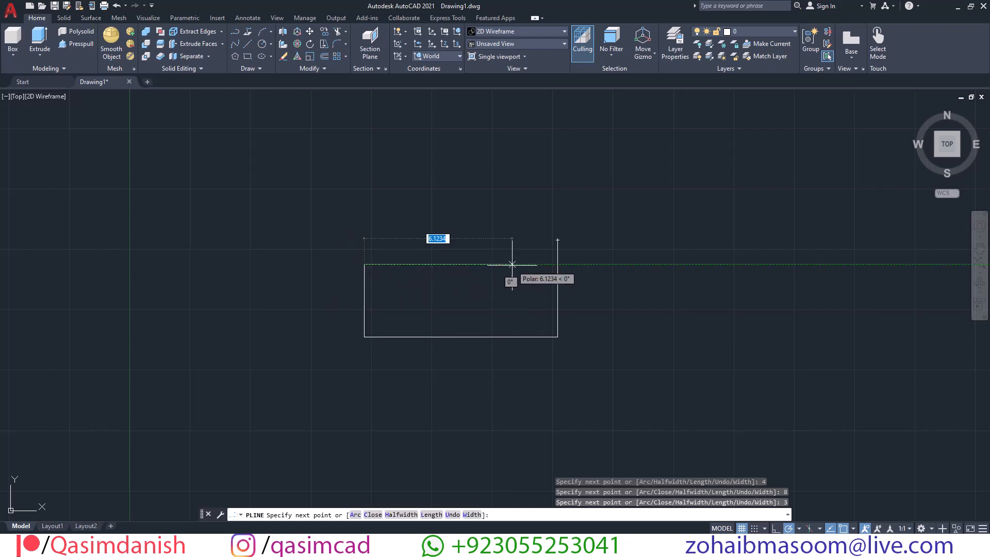
pyautogui.write('6')
pyautogui.press('Return')
pyautogui.press('Return')
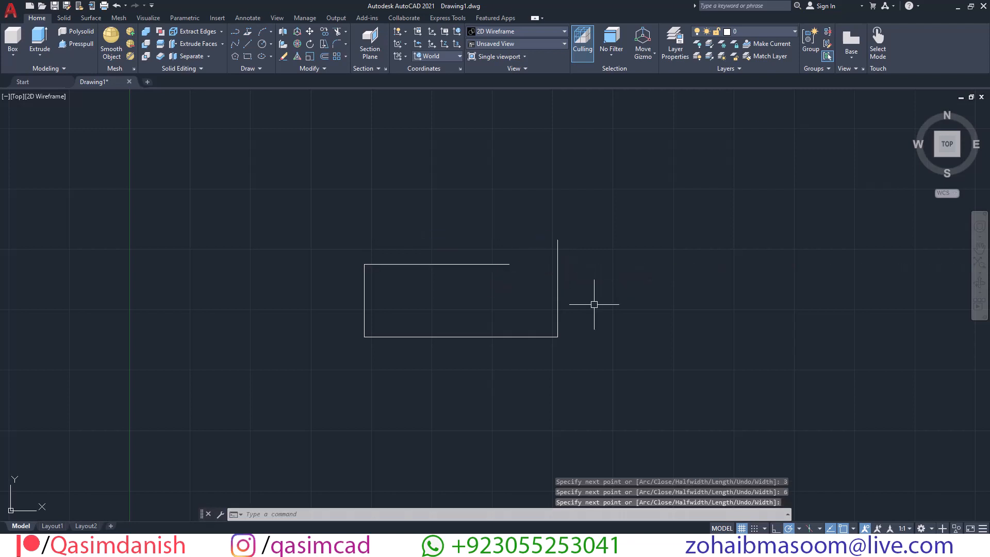
pyautogui.press('Escape')
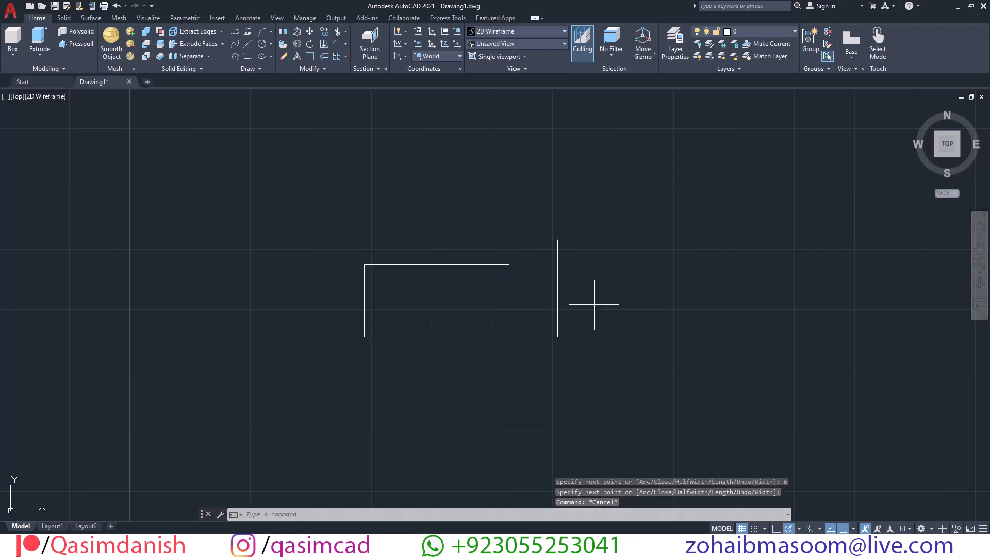
# - Offset the polyline 1 unit toward its inside
pyautogui.write('o')
pyautogui.press('Return')
pyautogui.write('1')
pyautogui.press('Return')
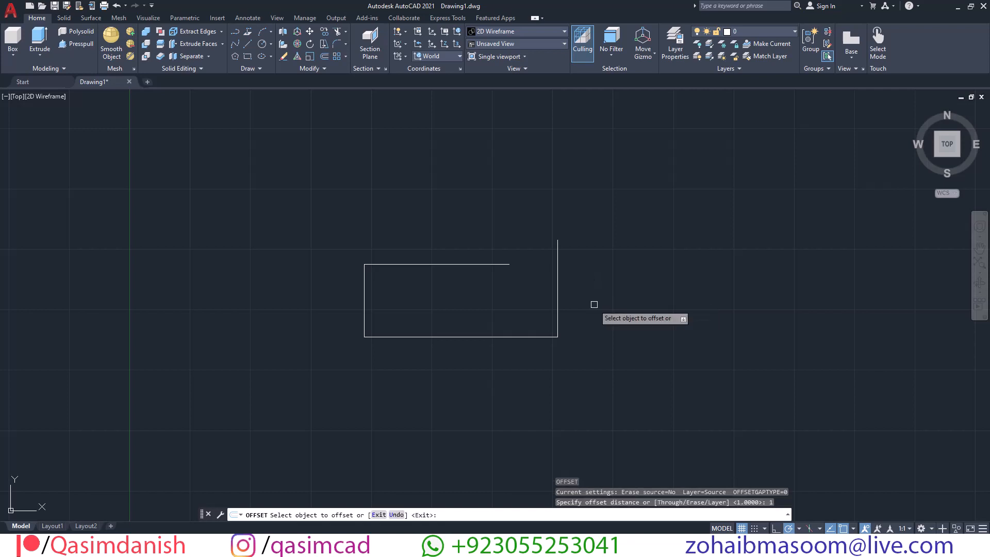
pyautogui.click(557, 299)
pyautogui.click(513, 286)
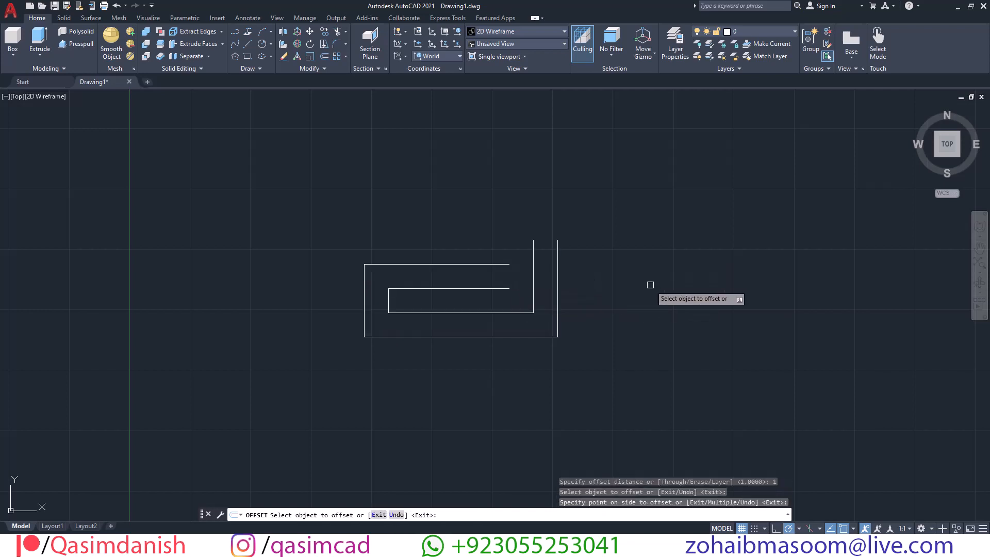
pyautogui.press('Escape')
# - Draw a short vertical line closing the gap between the right ends of the outer and inner polylines' upper horizontal segments
pyautogui.write('l')
pyautogui.press('Return')
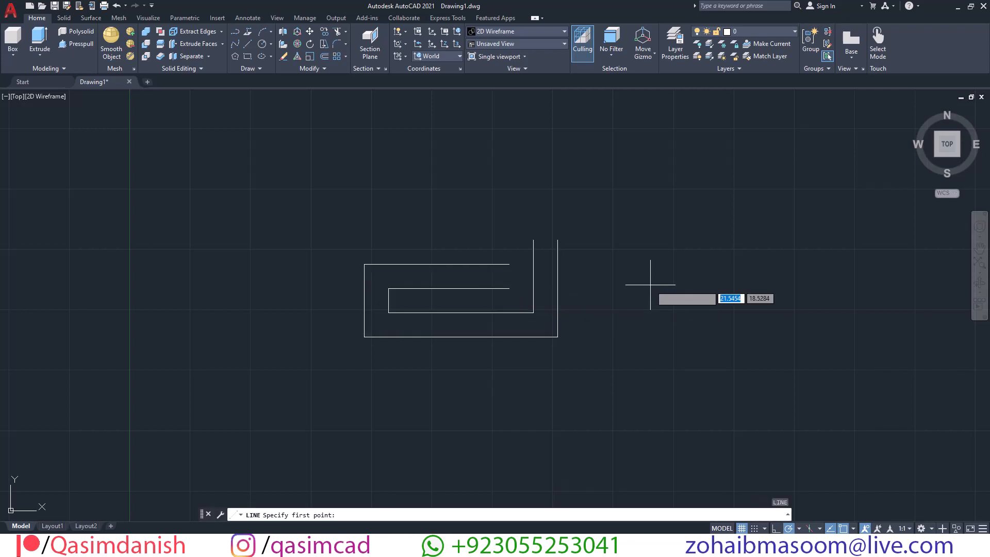
pyautogui.click(509, 288)
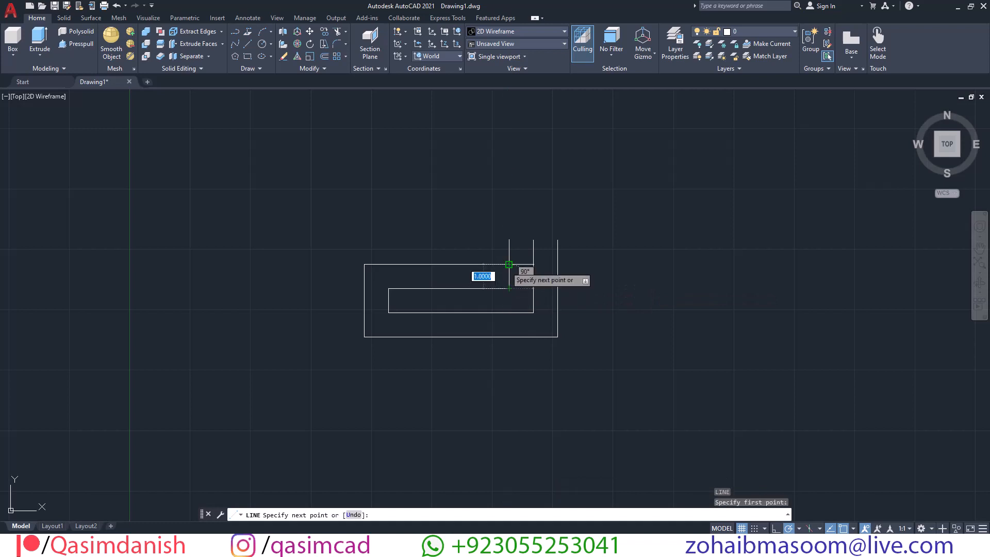
pyautogui.click(509, 264)
pyautogui.press('Return')
# - Draw a horizontal line from the upper end of the inner polyline leftward past the spiral's left edge
pyautogui.press('Return')
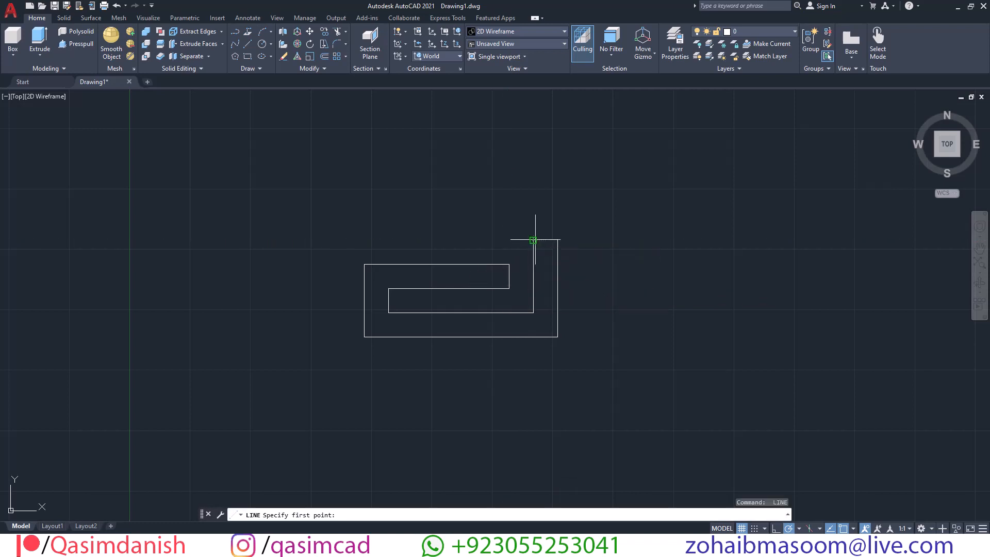
pyautogui.click(533, 239)
pyautogui.click(292, 240)
pyautogui.press('Return')
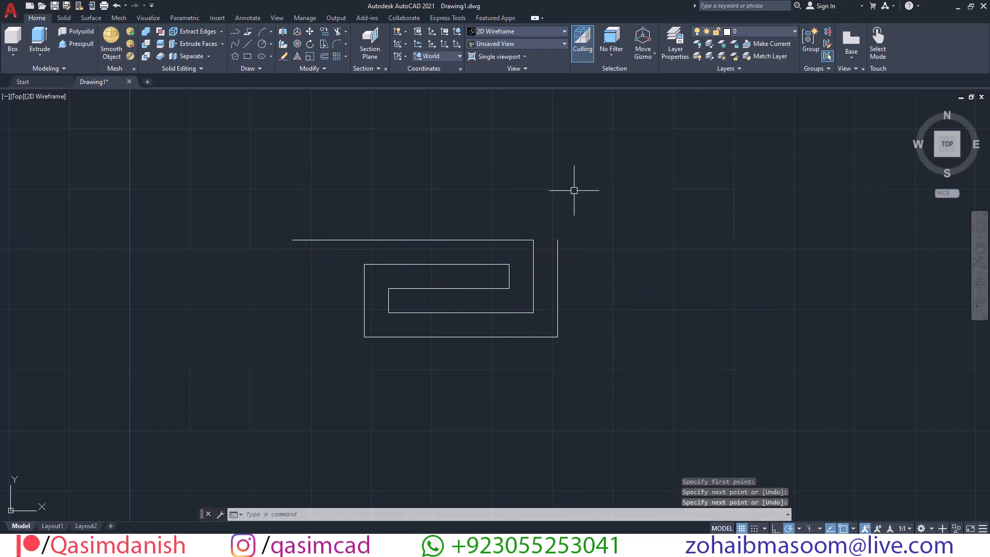
# - Offset the long horizontal line 1 unit upward
pyautogui.write('o')
pyautogui.press('Return')
pyautogui.press('Return')
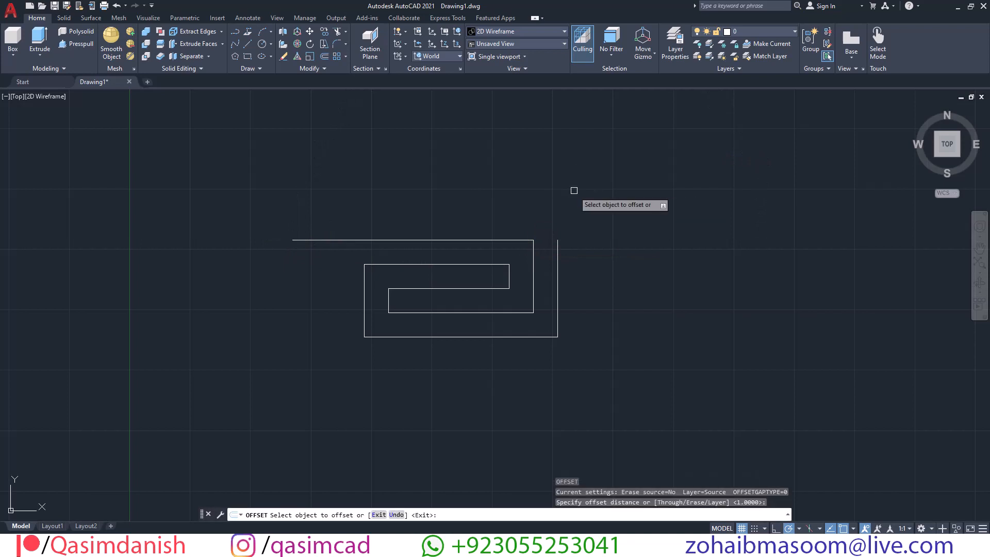
pyautogui.click(513, 240)
pyautogui.click(523, 190)
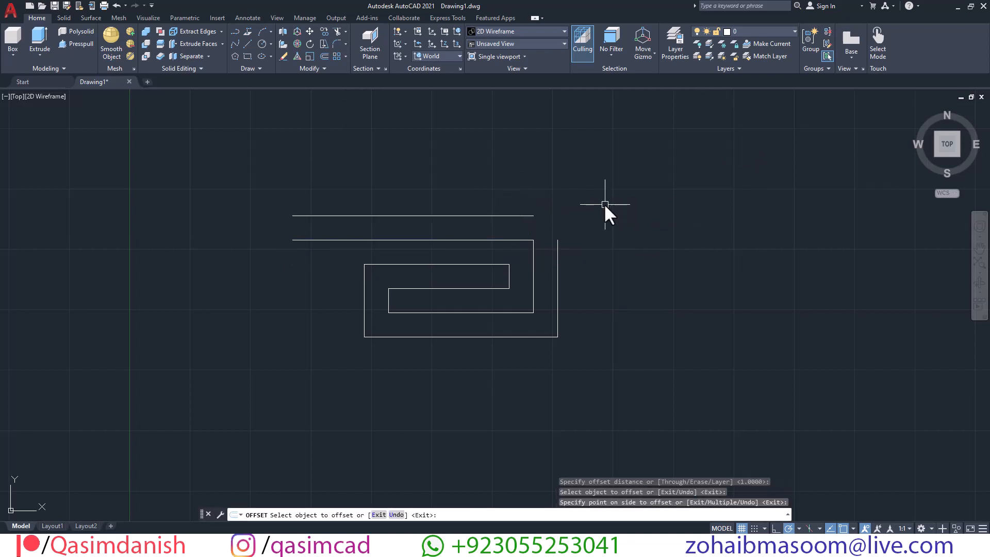
pyautogui.press('Escape')
# - Copy the two long horizontal lines 6 units straight down, below the spiral
pyautogui.write('co')
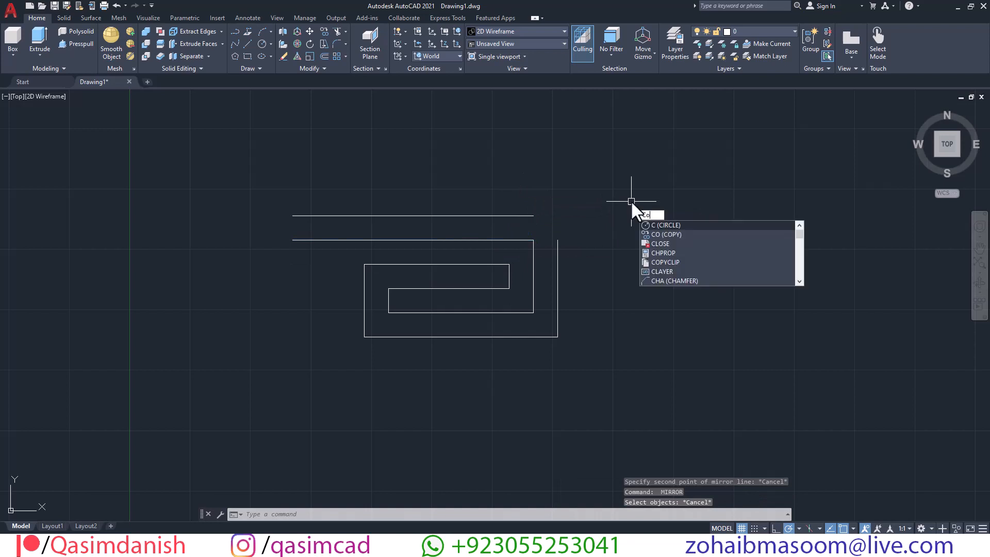
pyautogui.press('Return')
pyautogui.click(434, 246)
pyautogui.click(409, 199)
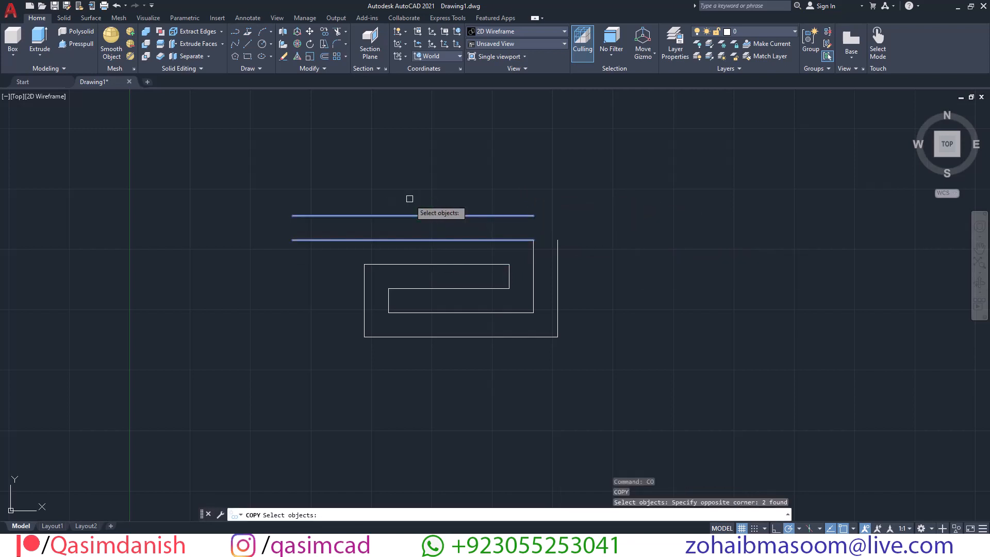
pyautogui.press('Return')
pyautogui.click(704, 216)
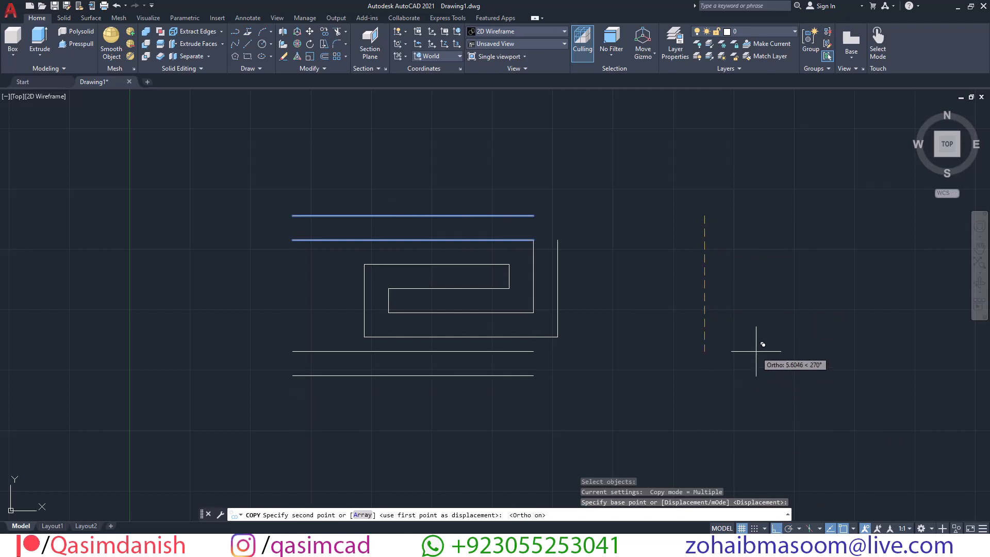
pyautogui.write('6')
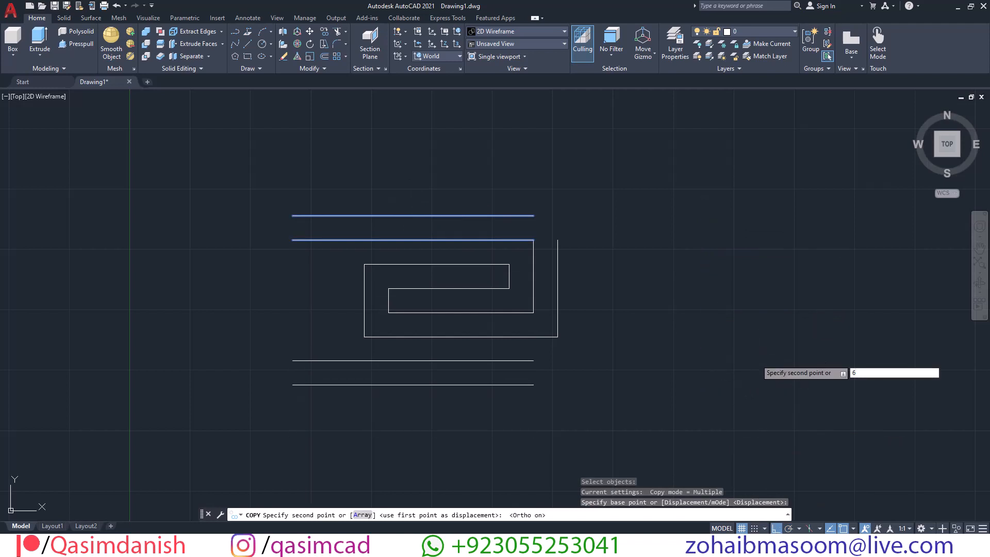
pyautogui.press('Return')
pyautogui.press('Escape')
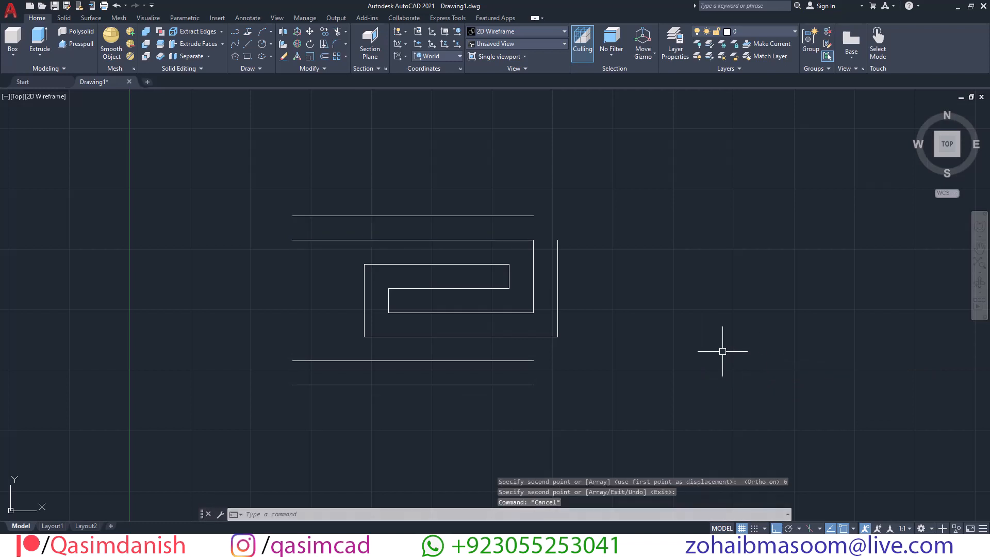
pyautogui.write('s')
pyautogui.press('Return')
pyautogui.click(370, 436)
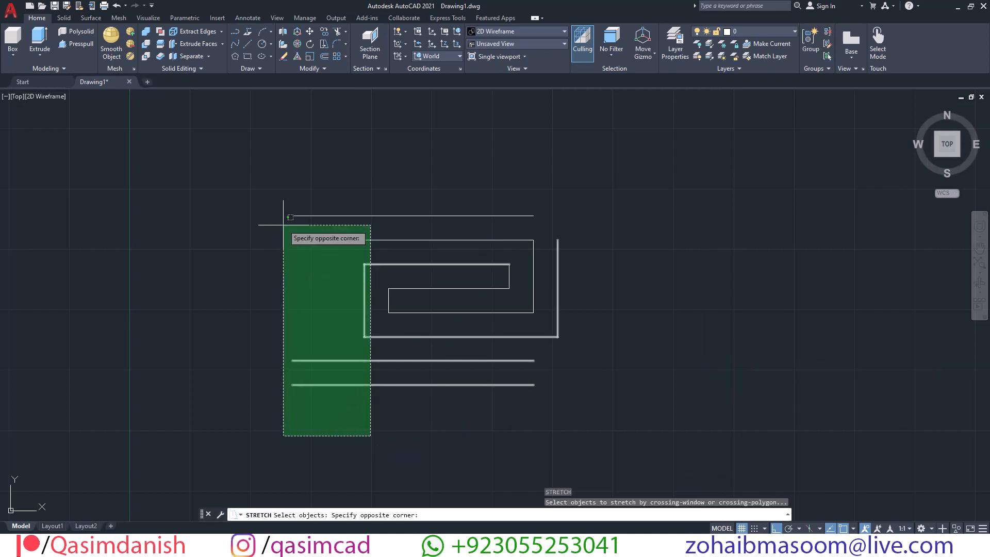
pyautogui.press('Escape')
pyautogui.press('Return')
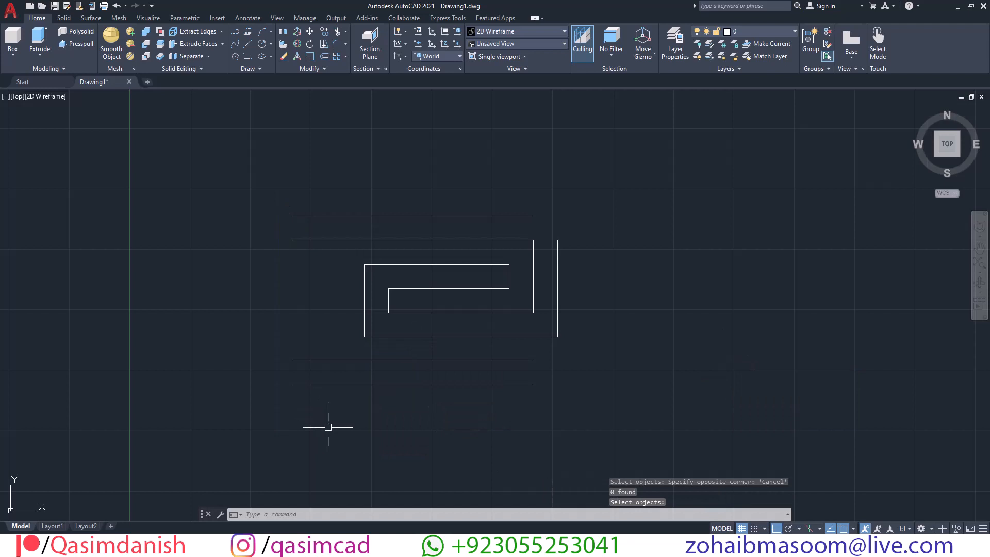
# - Stretch the left ends of all four long horizontal lines about 9.28 units to the left
pyautogui.press('Return')
pyautogui.click(333, 426)
pyautogui.click(193, 157)
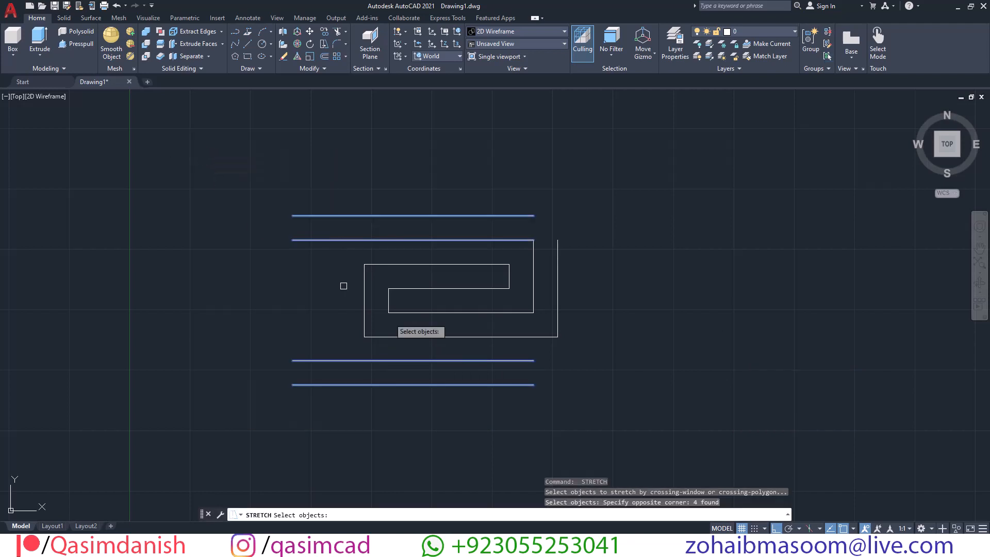
pyautogui.press('Return')
pyautogui.click(810, 311)
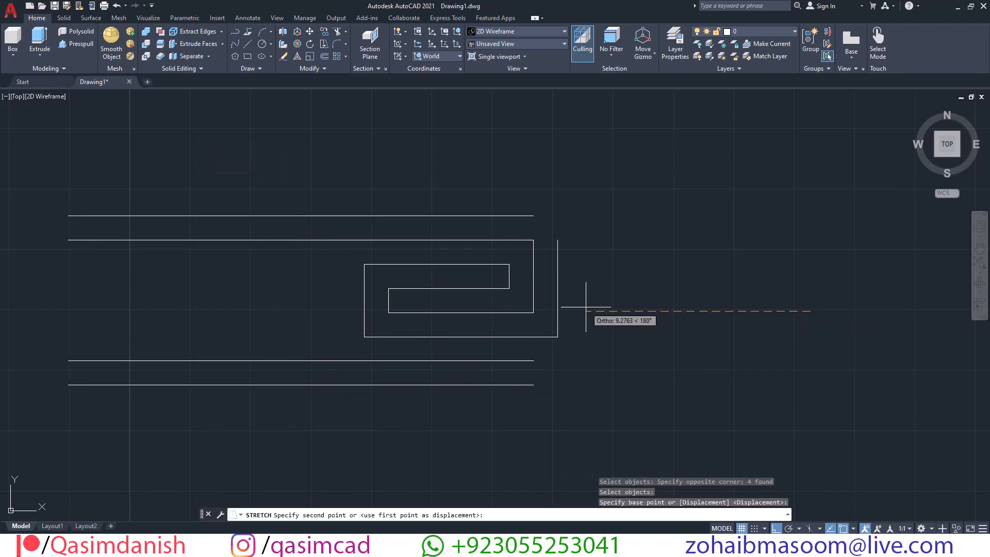
pyautogui.click(585, 307)
pyautogui.press('Escape')
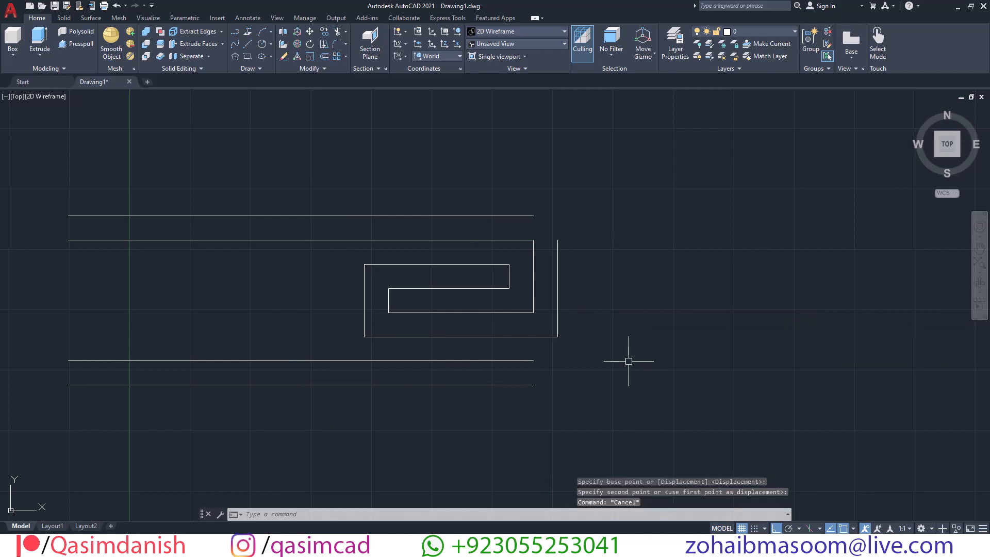
# - Move the entire drawing, spiral and horizontal lines together, horizontally to the right
pyautogui.write('m')
pyautogui.press('Return')
pyautogui.click(648, 436)
pyautogui.click(420, 177)
pyautogui.press('Return')
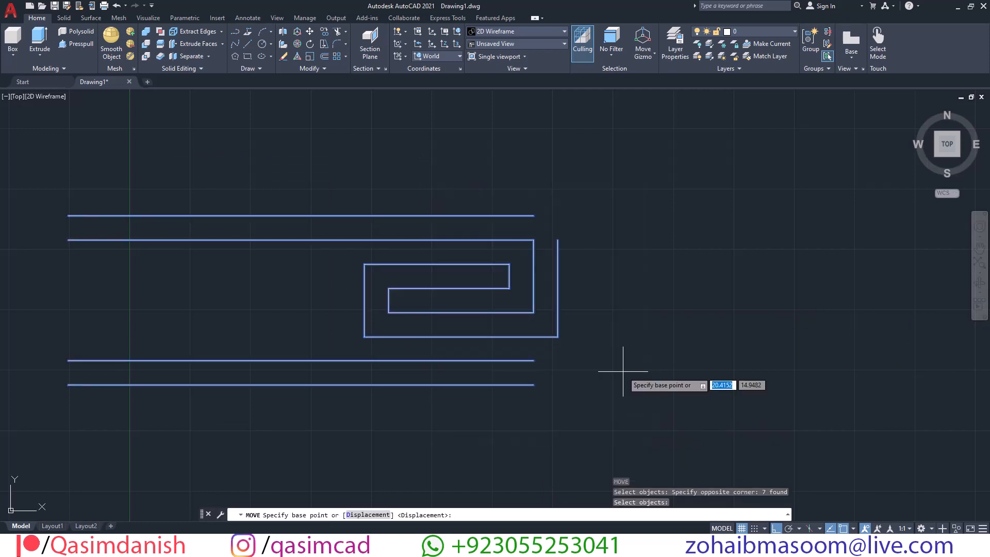
pyautogui.click(623, 371)
pyautogui.click(855, 369)
pyautogui.moveTo(856, 369); pyautogui.dragTo(722, 368, button='middle')
pyautogui.press('Escape')
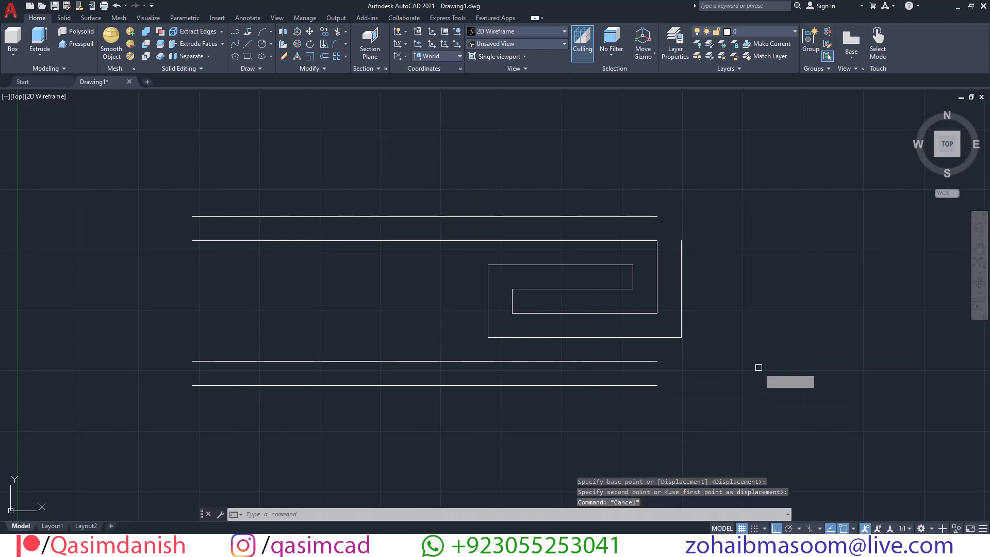
# - Mirror the spiral across a vertical line through its upper-left corner, keeping the source objects
pyautogui.write('mi')
pyautogui.press('Return')
pyautogui.click(761, 363)
pyautogui.click(572, 247)
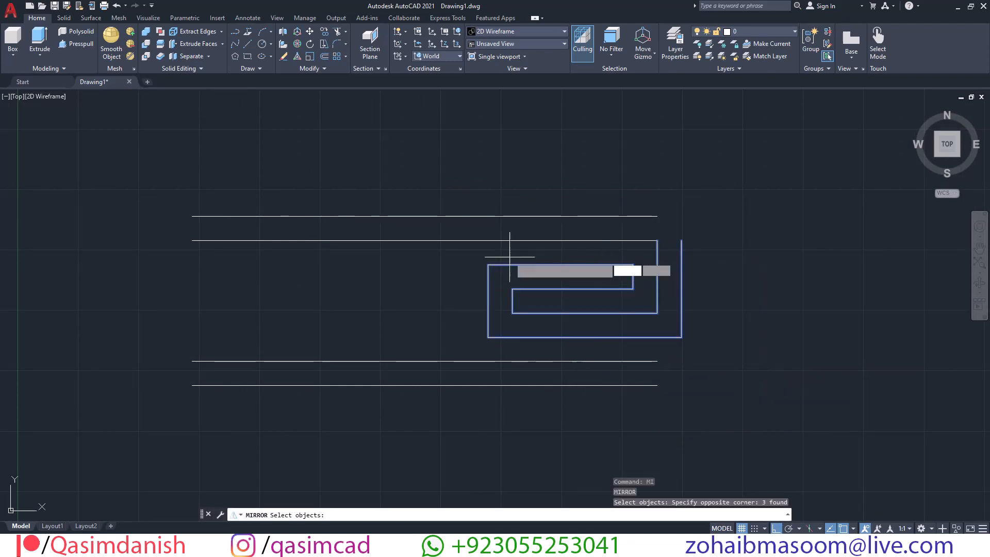
pyautogui.press('Return')
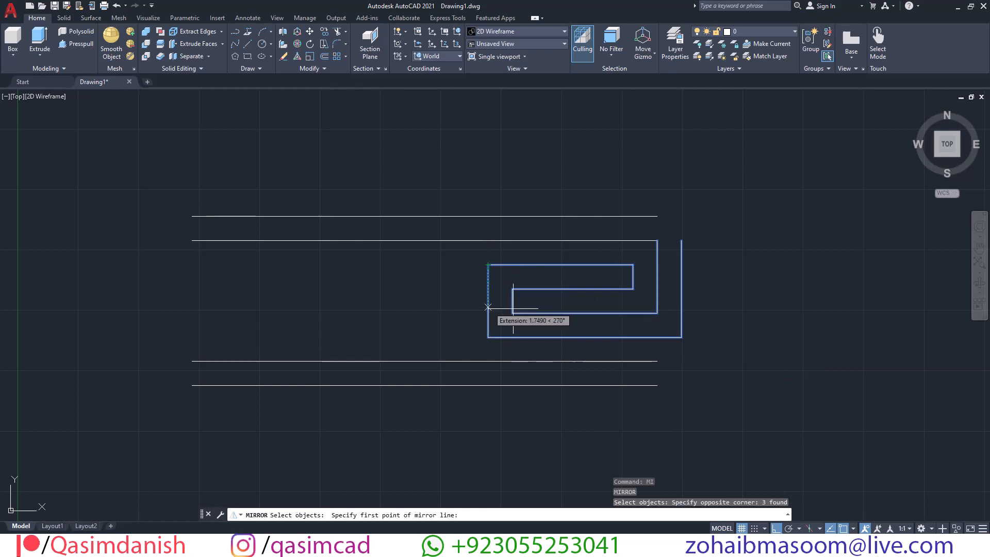
pyautogui.click(488, 265)
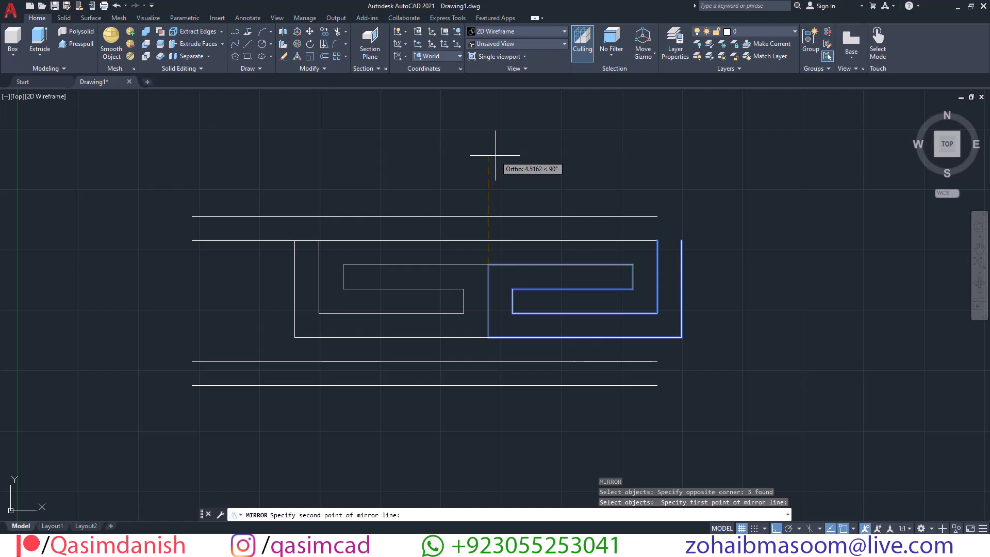
pyautogui.click(495, 155)
pyautogui.press('Return')
# - Move the mirrored left spiral 1 unit to the left, away from the original spiral
pyautogui.write('m')
pyautogui.press('Return')
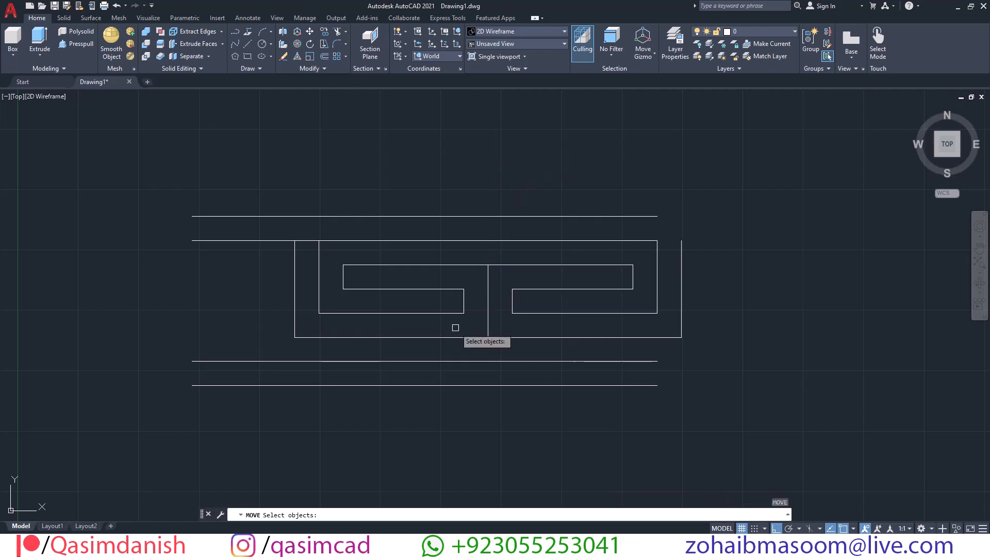
pyautogui.click(459, 348)
pyautogui.click(285, 259)
pyautogui.press('Return')
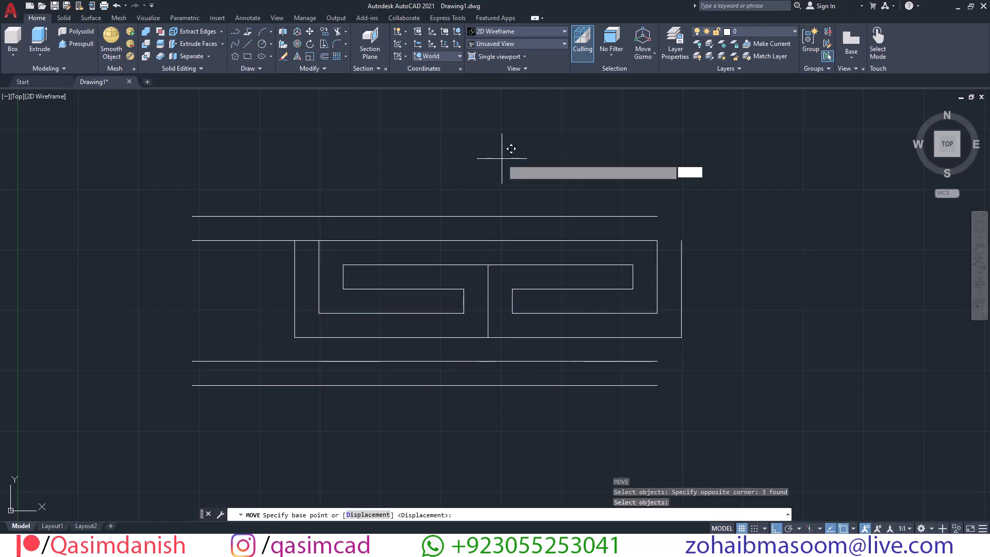
pyautogui.click(502, 157)
pyautogui.write('1')
pyautogui.press('Return')
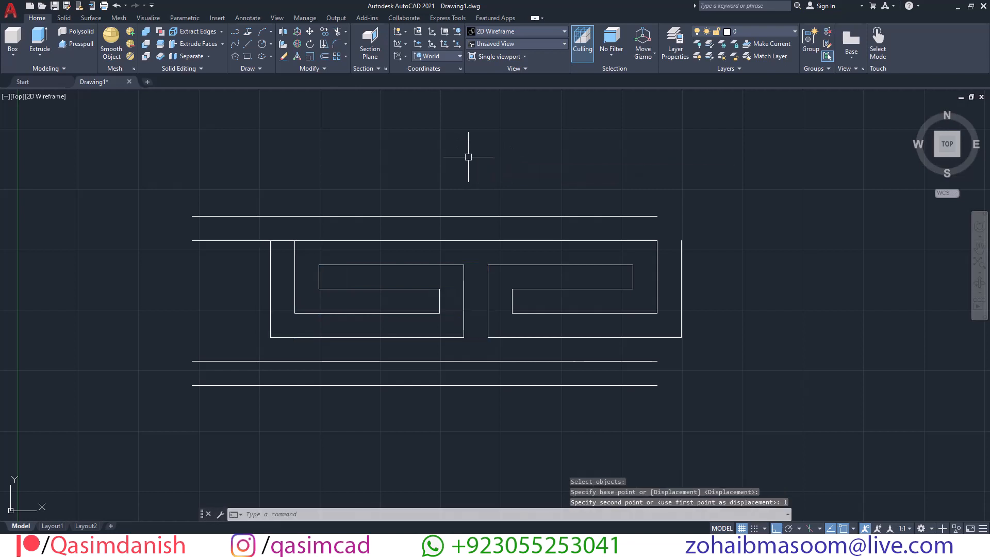
# - Try to mirror the left spiral across a horizontal line through its inner lower-left corner, keeping the source
pyautogui.write('mi')
pyautogui.press('Return')
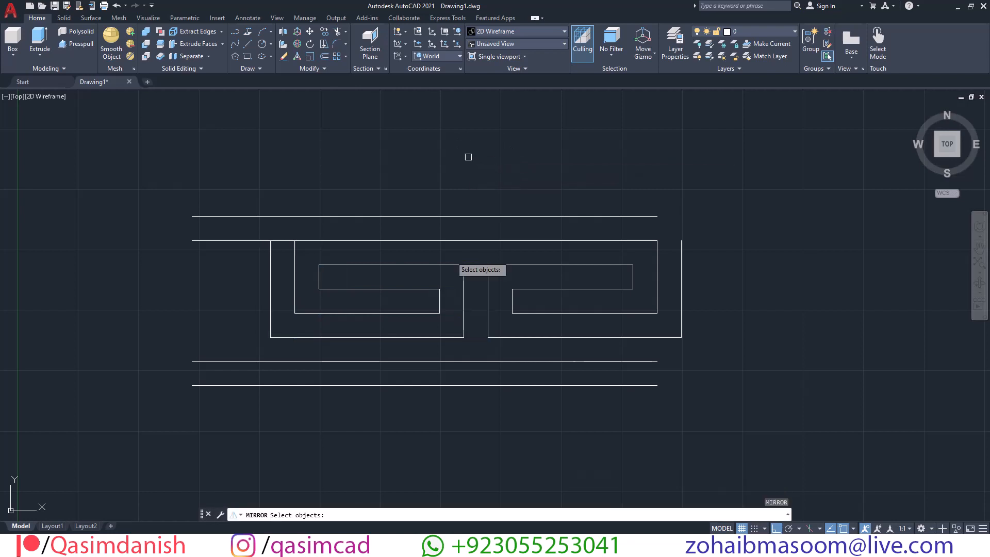
pyautogui.click(434, 344)
pyautogui.click(264, 253)
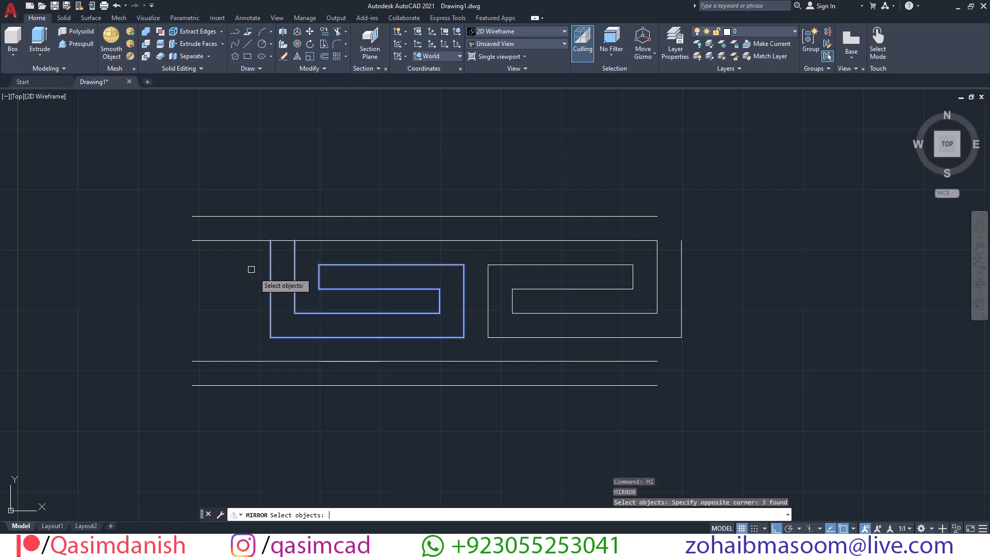
pyautogui.press('Return')
pyautogui.click(294, 312)
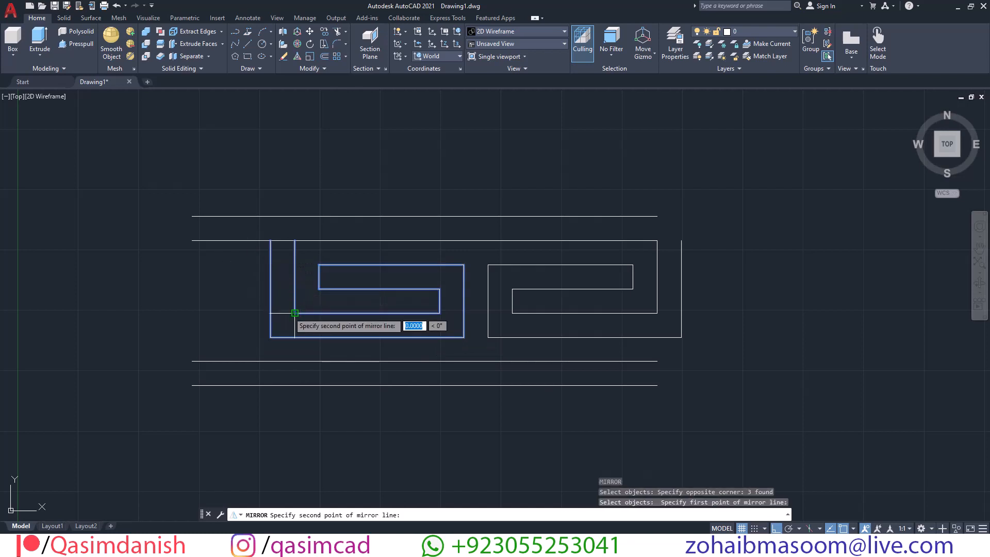
pyautogui.click(211, 301)
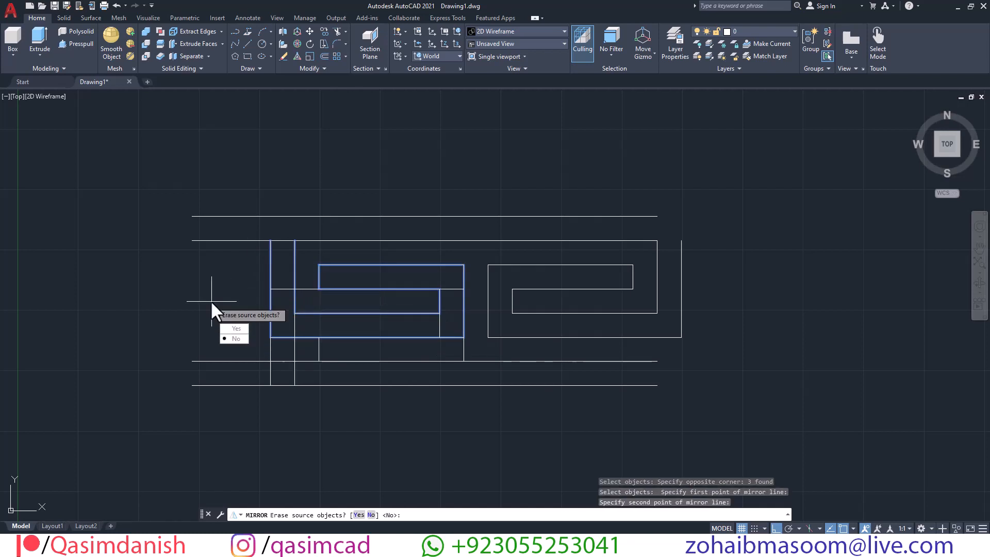
pyautogui.press('Return')
pyautogui.hotkey('ctrl', 'z')
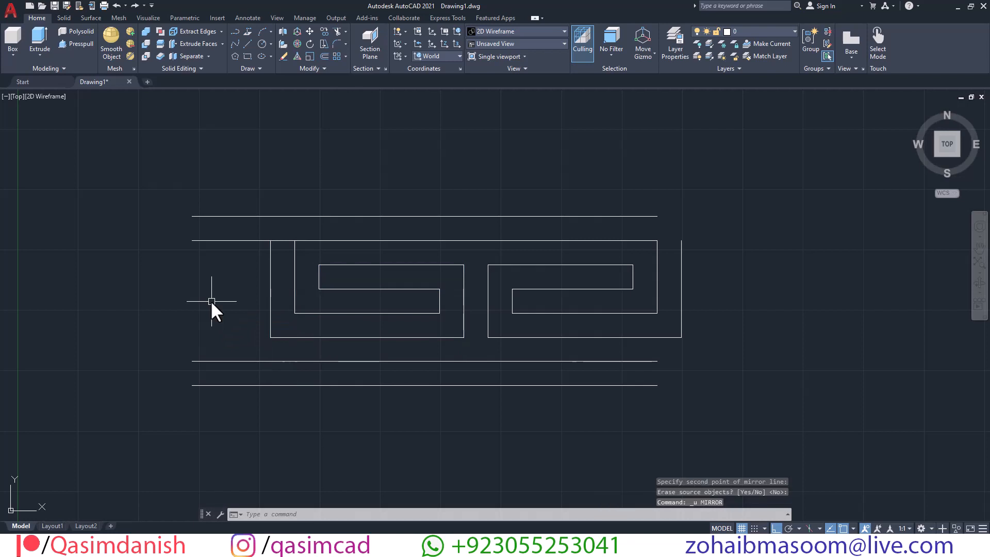
# - Mirror the left spiral across a horizontal line through the midpoint of its right outer edge, erasing the source objects
pyautogui.write('mi')
pyautogui.press('Return')
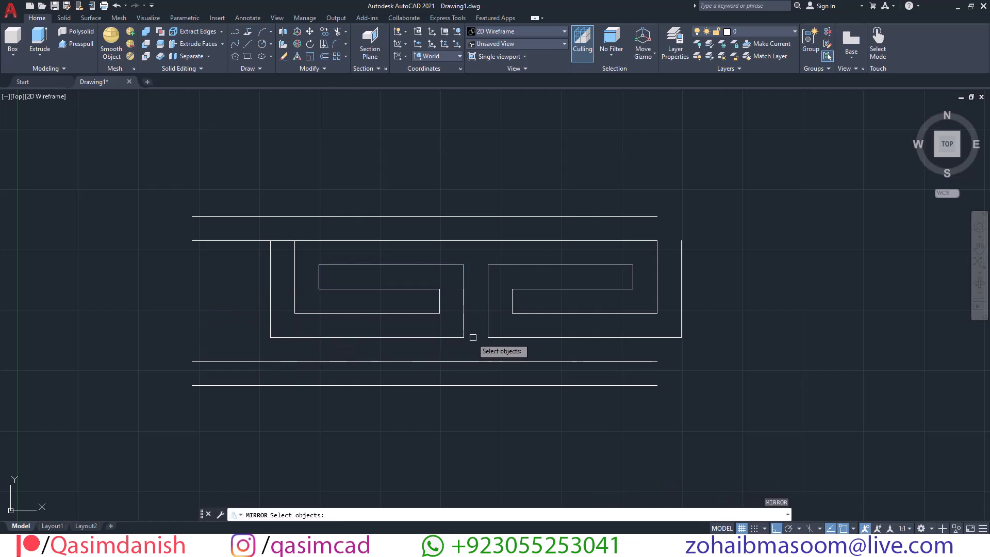
pyautogui.click(466, 341)
pyautogui.click(256, 273)
pyautogui.press('Return')
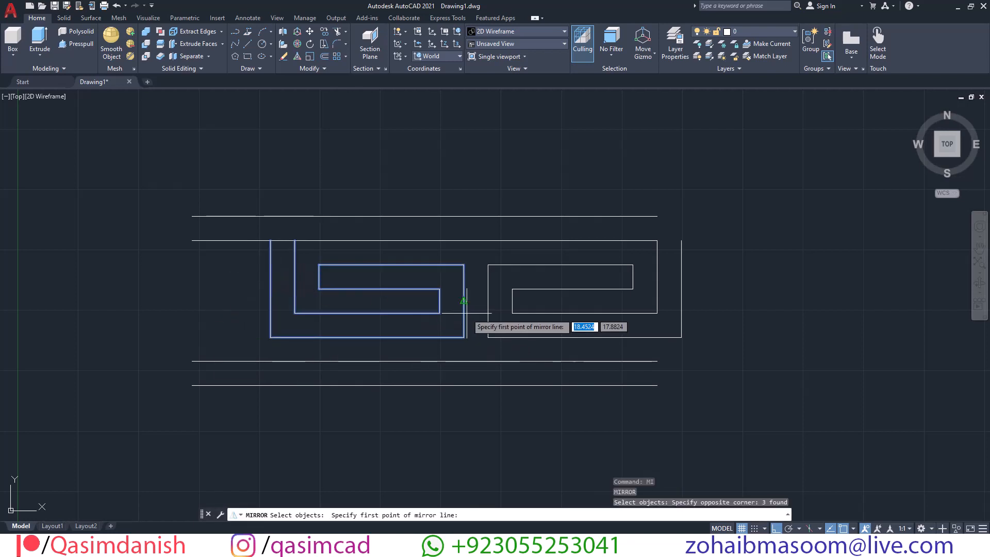
pyautogui.click(464, 301)
pyautogui.click(189, 290)
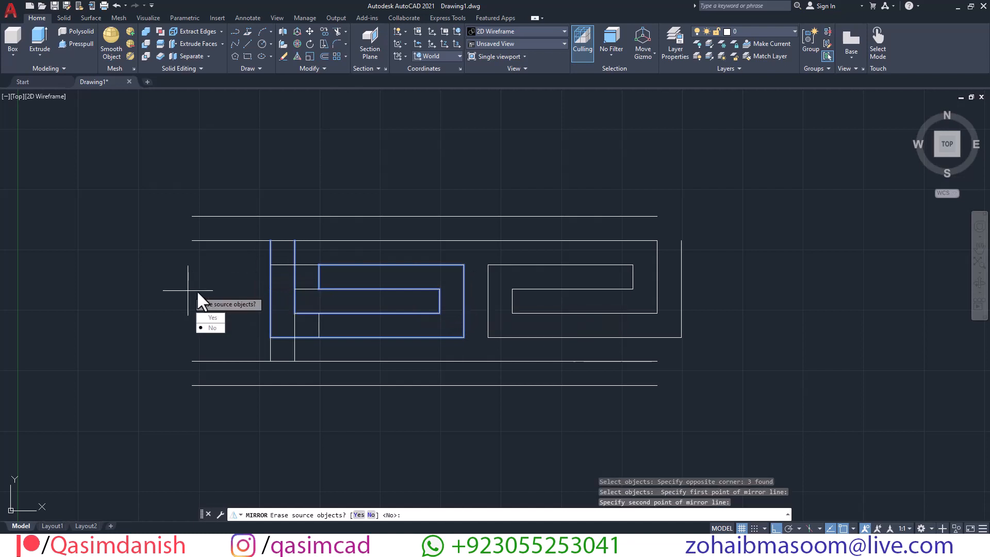
pyautogui.click(213, 317)
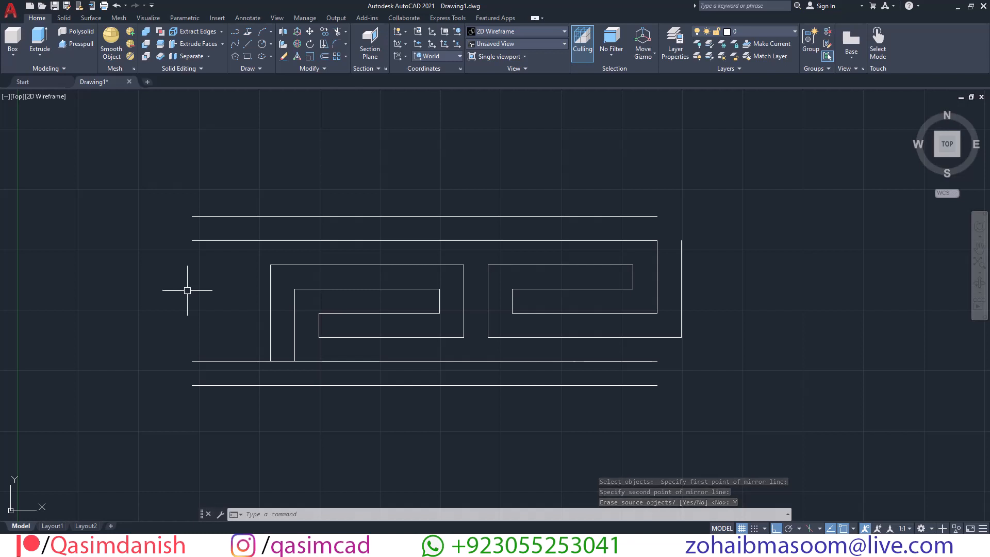
# - Mirror the left spiral across a vertical line through the midpoint of its top edge, erasing the source objects
pyautogui.write('mi')
pyautogui.press('Return')
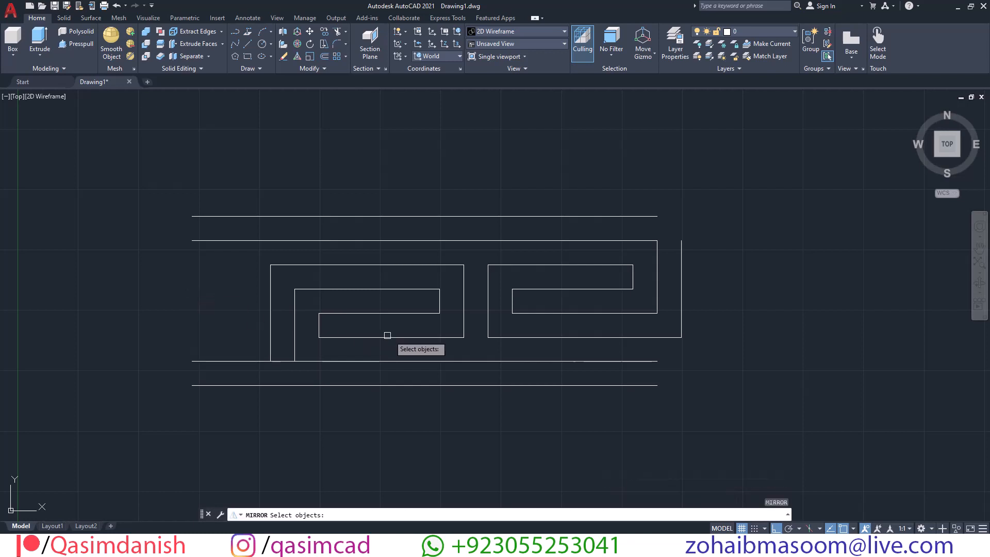
pyautogui.click(404, 350)
pyautogui.click(232, 259)
pyautogui.press('Return')
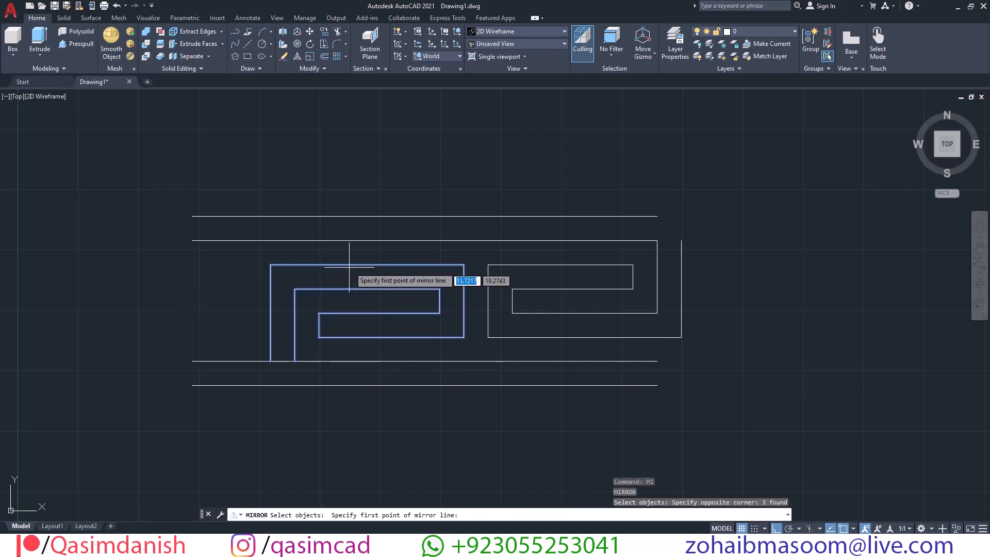
pyautogui.click(366, 265)
pyautogui.click(378, 149)
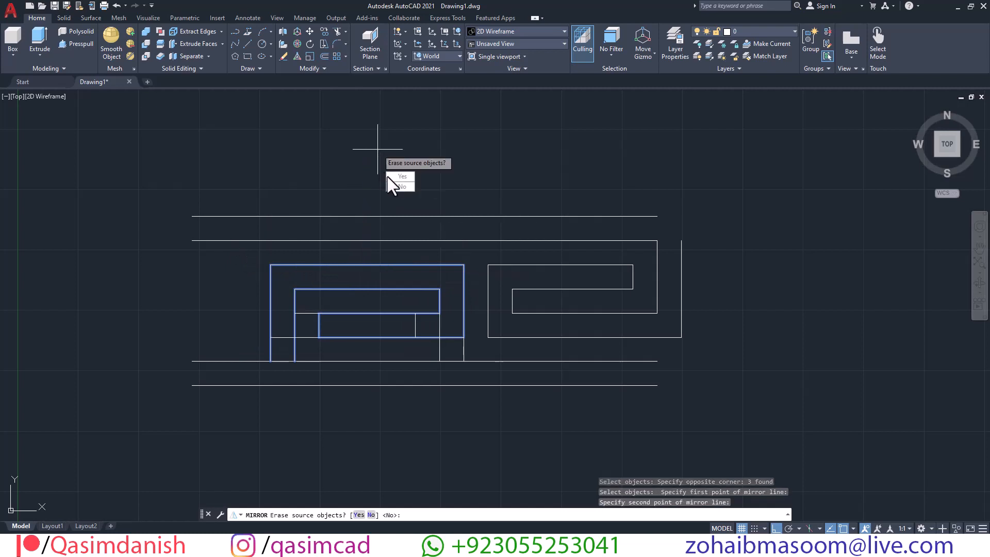
pyautogui.write('Y')
pyautogui.press('Return')
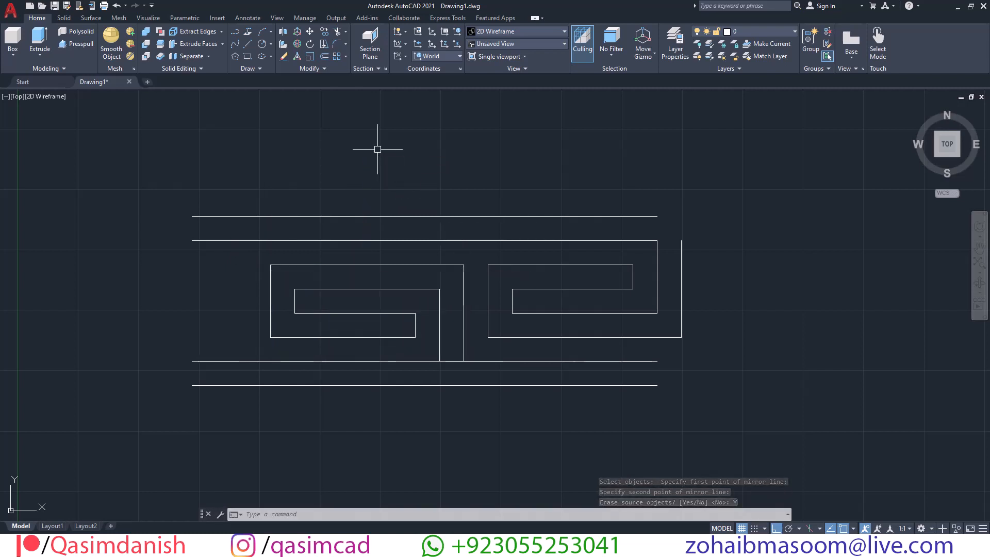
# - Stretch the right end of the topmost border line 1 unit to the right
pyautogui.write('s')
pyautogui.press('Return')
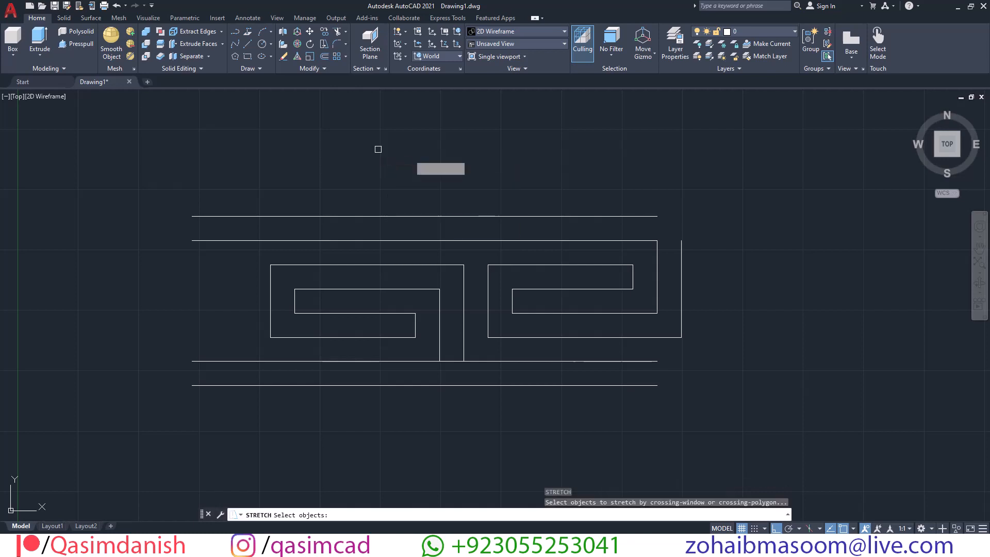
pyautogui.click(666, 219)
pyautogui.click(646, 172)
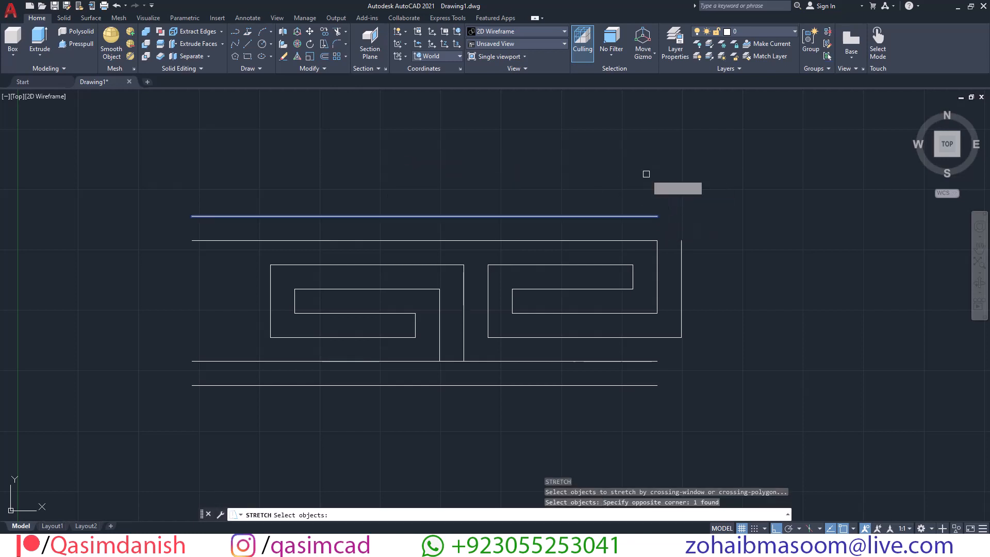
pyautogui.press('Return')
pyautogui.click(608, 132)
pyautogui.write('1')
pyautogui.press('Return')
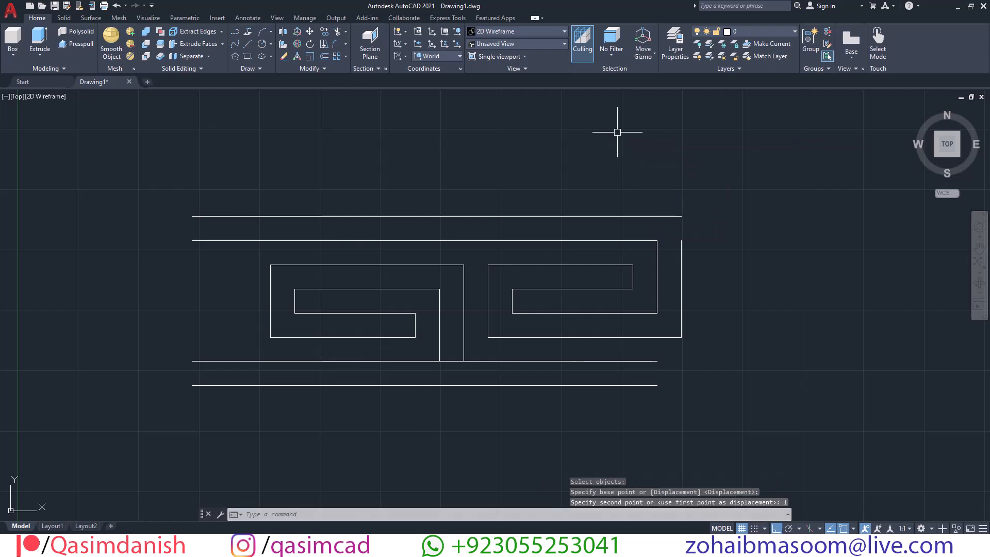
# - Stretch the right ends of the two lower border lines 1 unit to the right
pyautogui.press('Return')
pyautogui.click(688, 403)
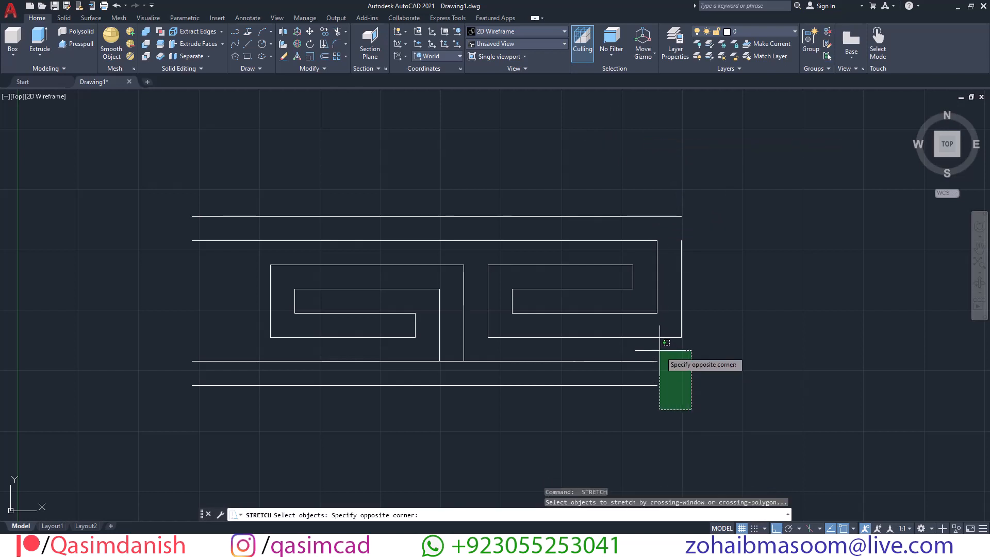
pyautogui.click(657, 350)
pyautogui.press('Return')
pyautogui.click(763, 347)
pyautogui.write('1')
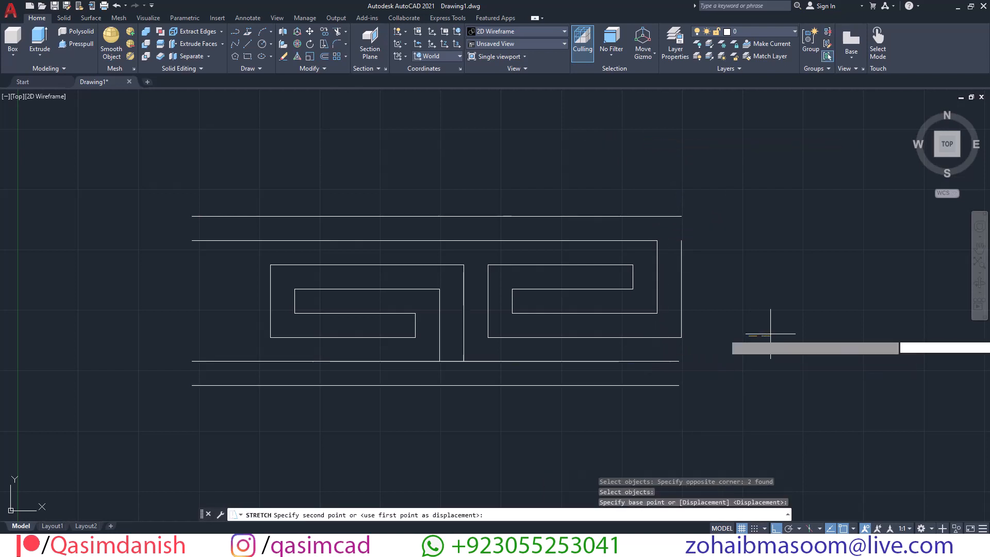
pyautogui.press('Return')
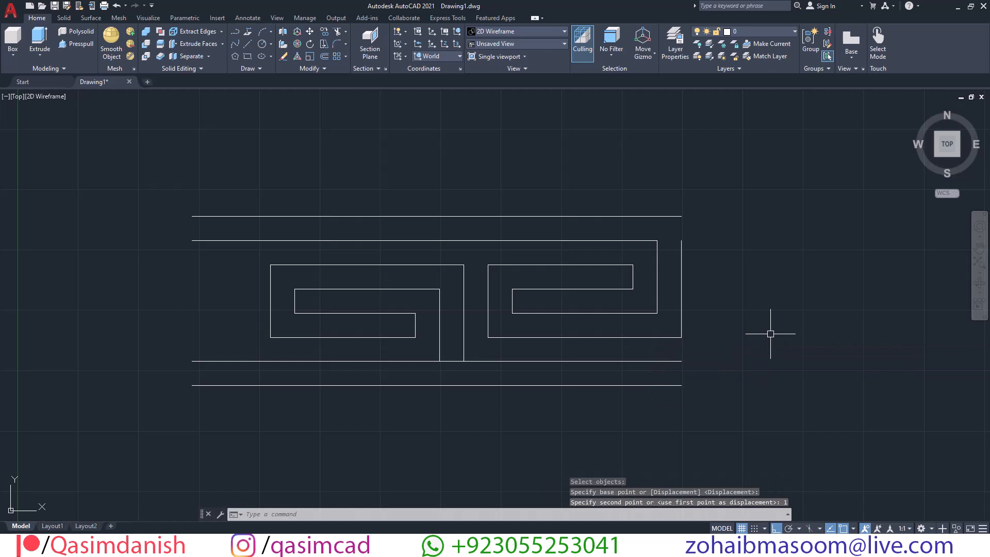
# - Stretch the left ends of all four horizontal border lines rightward to align with the left spiral's outer left edge
pyautogui.moveTo(806, 295); pyautogui.dragTo(779, 295, button='middle')
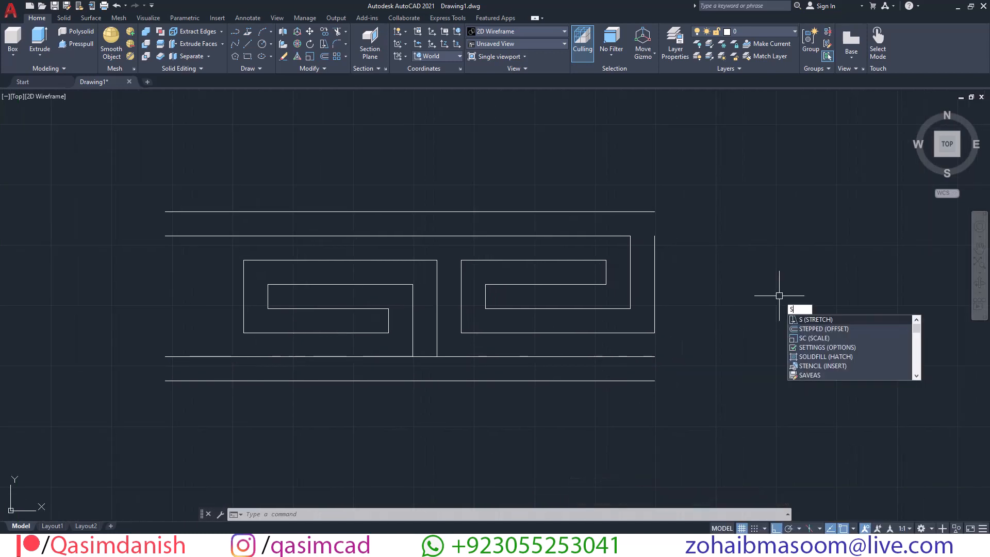
pyautogui.press('Return')
pyautogui.click(227, 418)
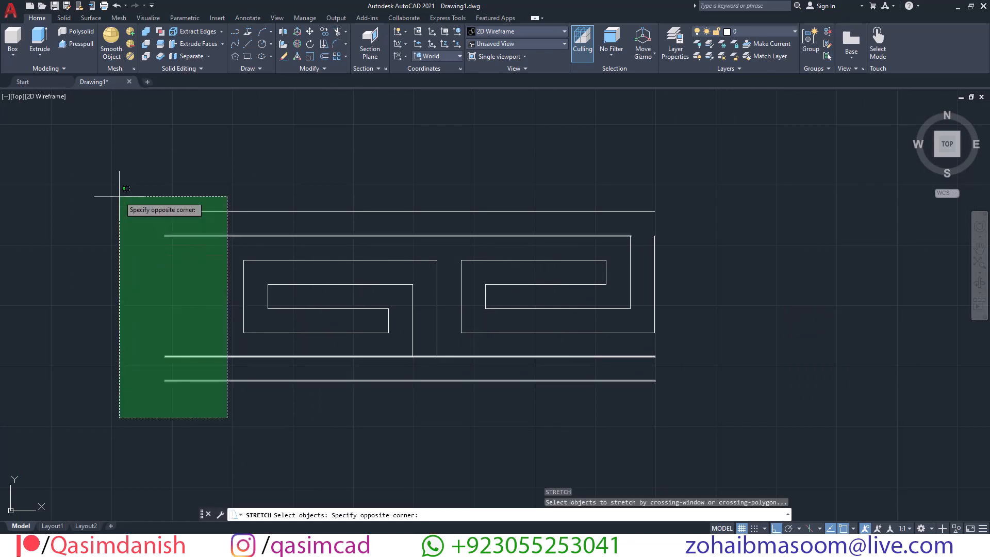
pyautogui.click(119, 195)
pyautogui.press('Return')
pyautogui.click(165, 211)
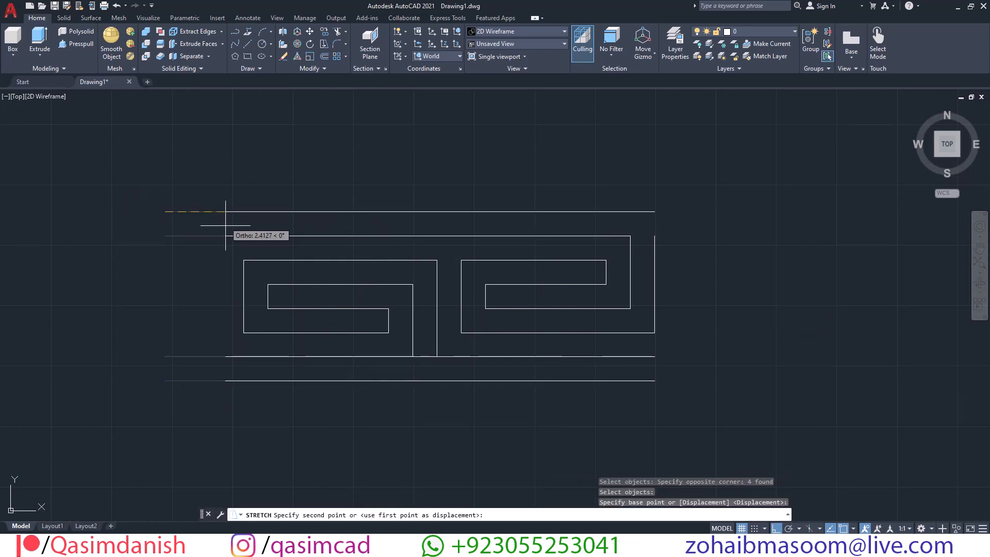
pyautogui.click(244, 212)
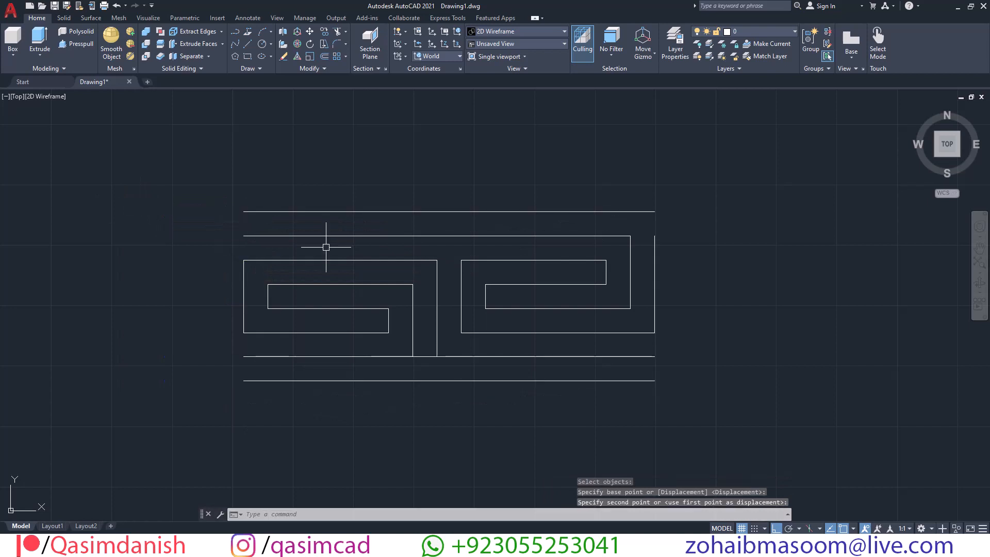
# - Create a rectangular array of the whole Greek key unit with a column spacing of 18
pyautogui.scroll(-2, 702, 281)
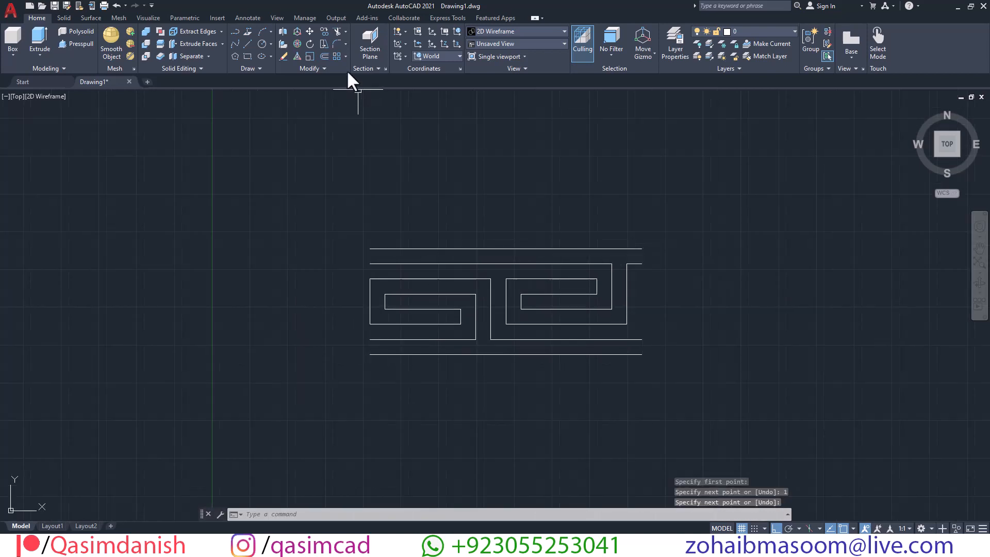
pyautogui.click(337, 58)
pyautogui.click(713, 411)
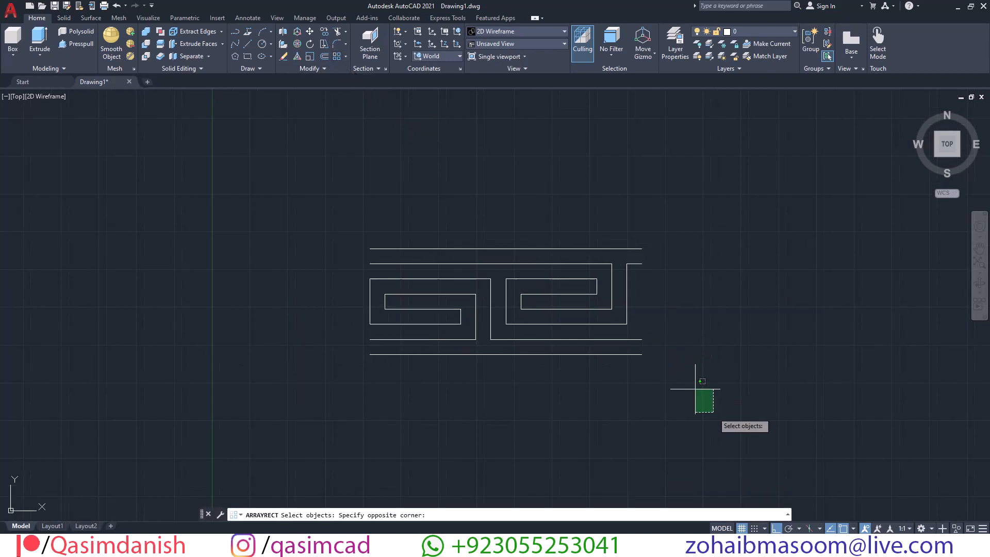
pyautogui.click(286, 199)
pyautogui.press('Return')
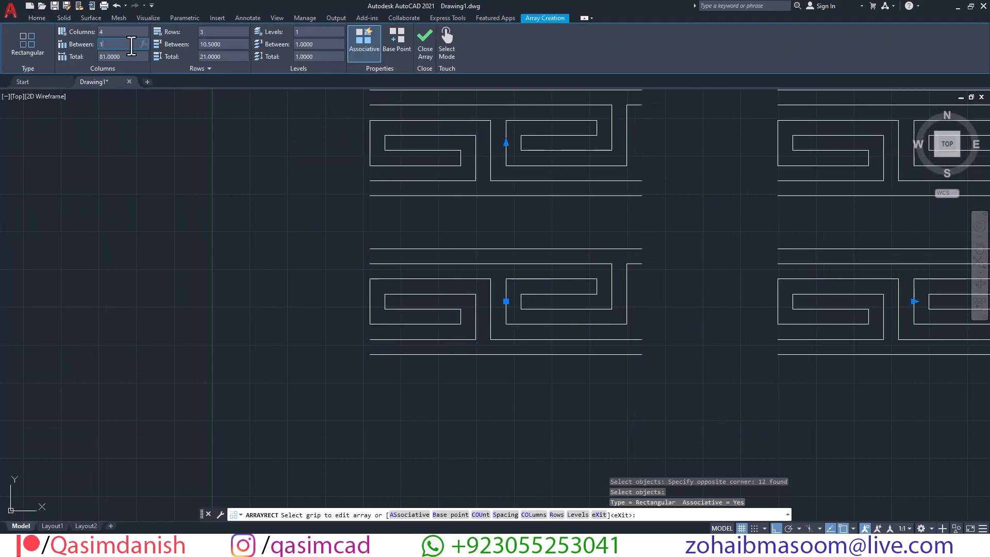
pyautogui.press('Return')
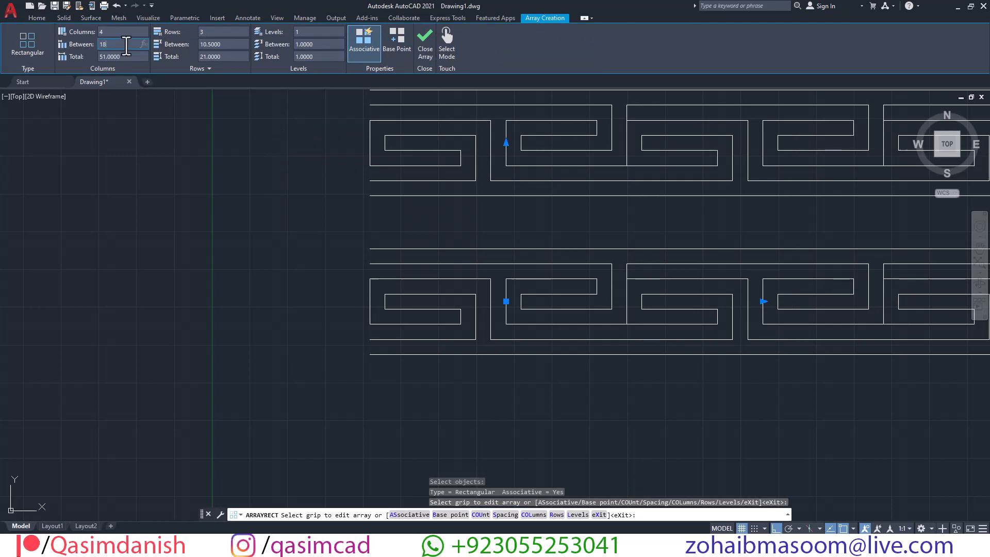
pyautogui.write('18')
pyautogui.press('Return')
# - Set the array's column count to 7 and finish the array
pyautogui.scroll(-2, 593, 232)
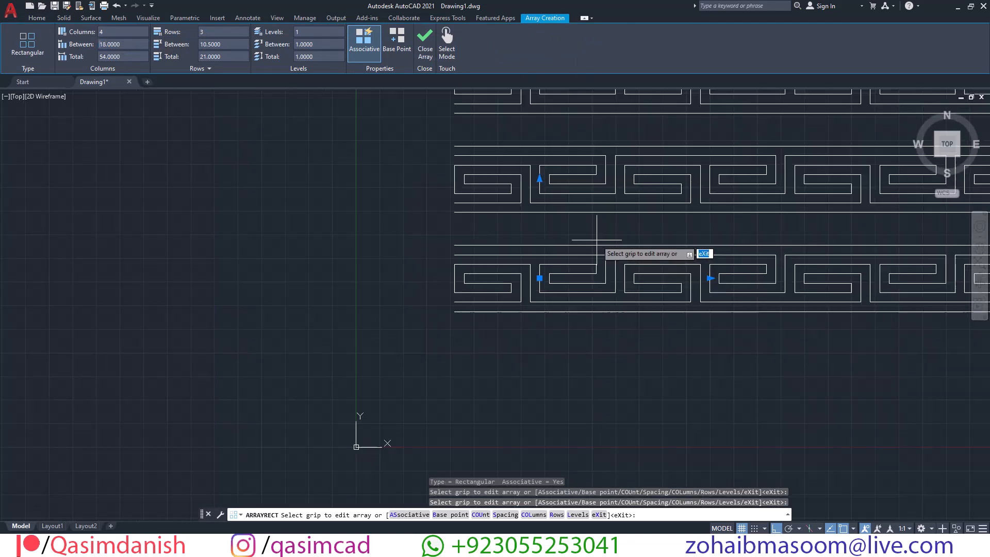
pyautogui.moveTo(593, 228); pyautogui.dragTo(356, 320, button='middle')
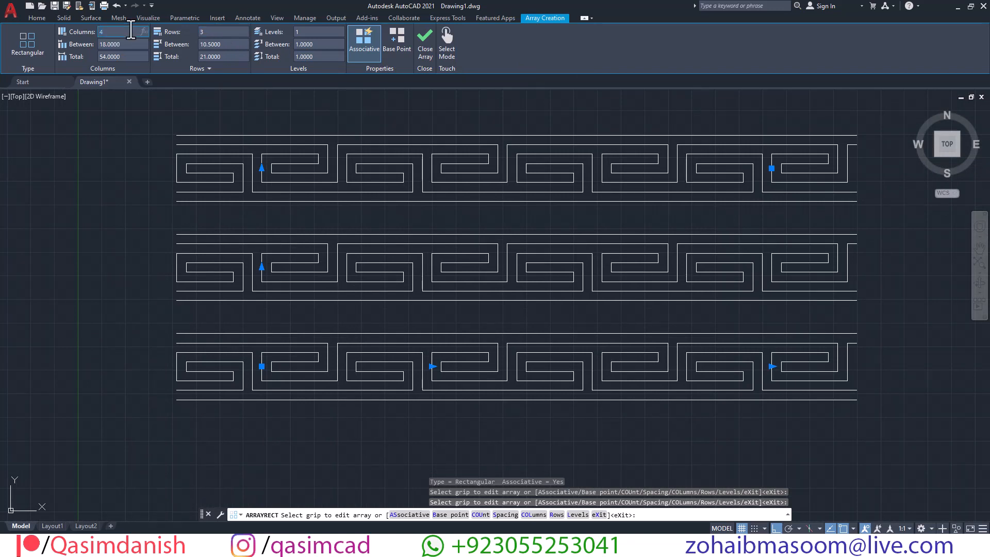
pyautogui.press('Return')
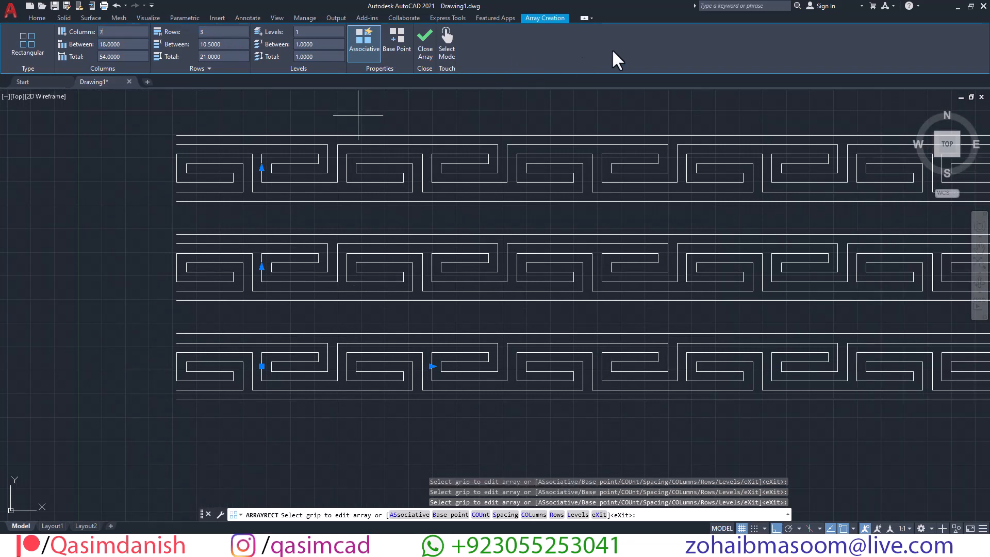
pyautogui.moveTo(652, 234); pyautogui.dragTo(449, 243, button='middle')
pyautogui.scroll(3, 536, 220)
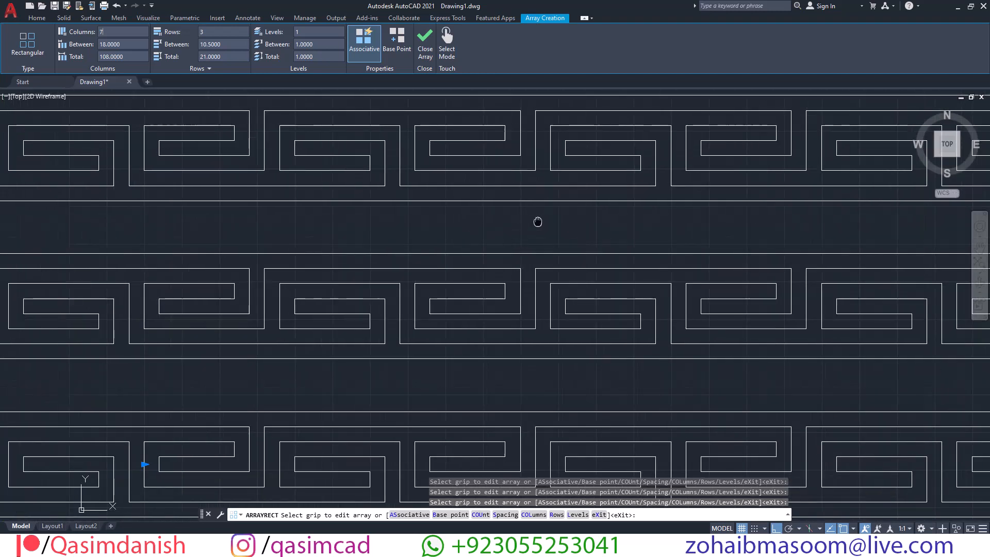
pyautogui.scroll(-2, 548, 199)
pyautogui.scroll(3, 552, 203)
pyautogui.moveTo(552, 204); pyautogui.dragTo(539, 202, button='middle')
pyautogui.press('Return')
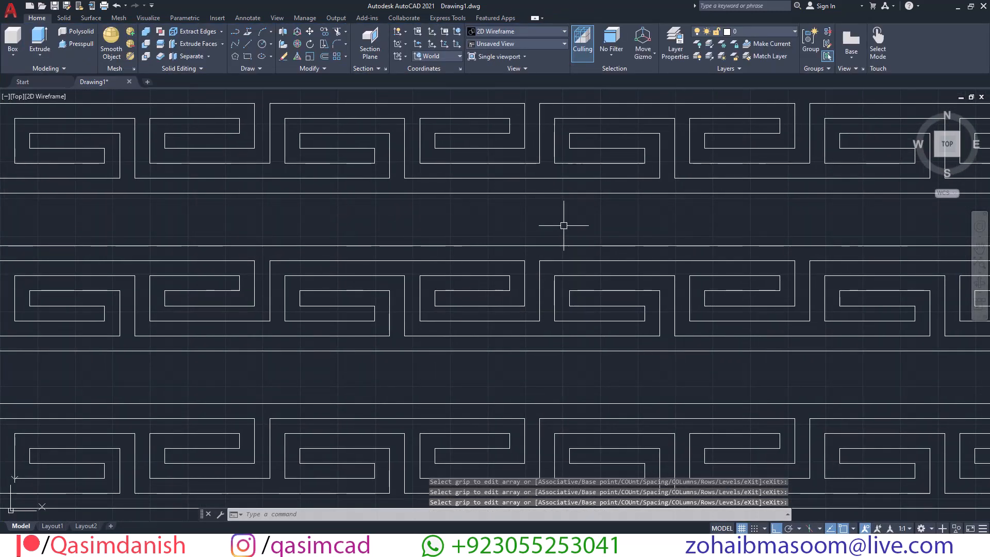
pyautogui.write('hat')
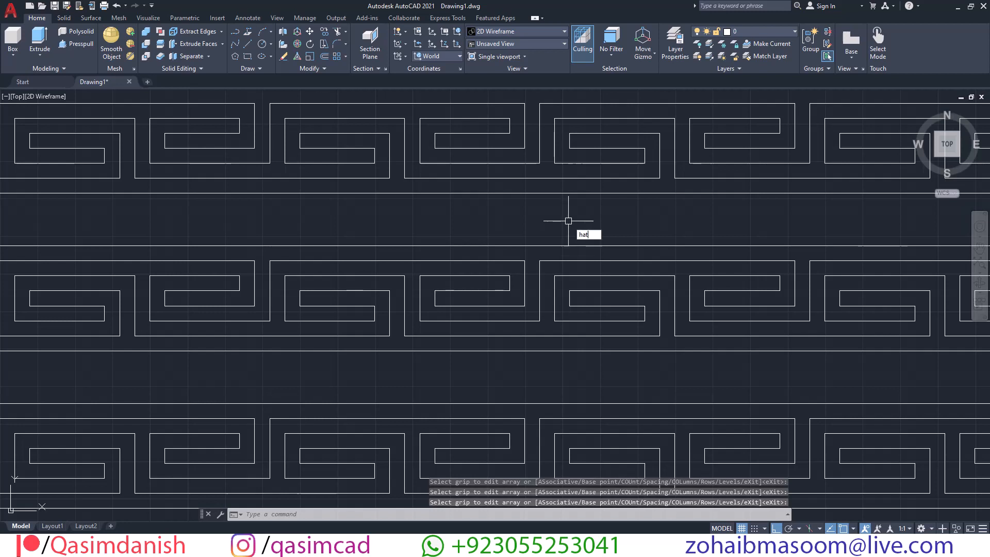
pyautogui.write('ch')
pyautogui.press('Return')
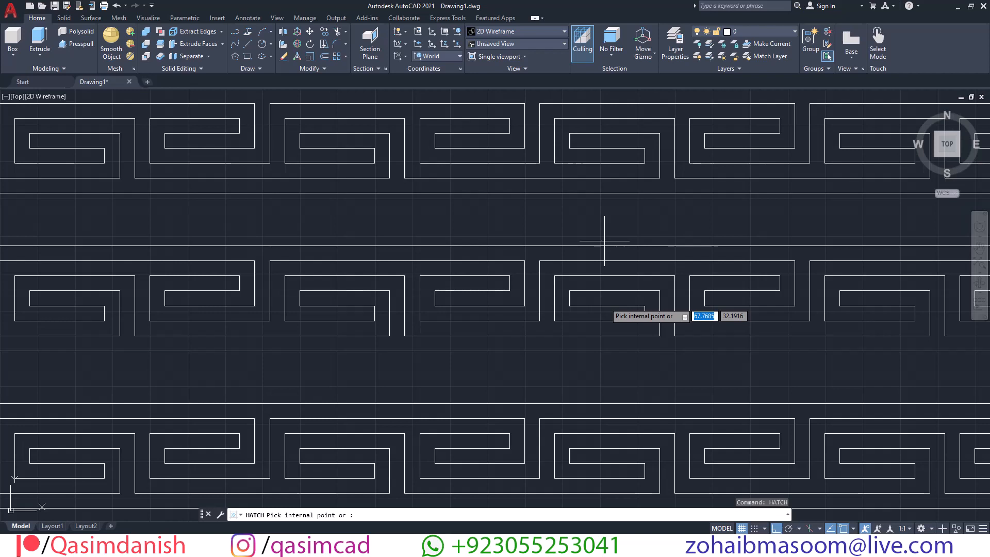
pyautogui.press('Escape')
# - Explode the Greek key array into separate objects
pyautogui.scroll(-4, 627, 316)
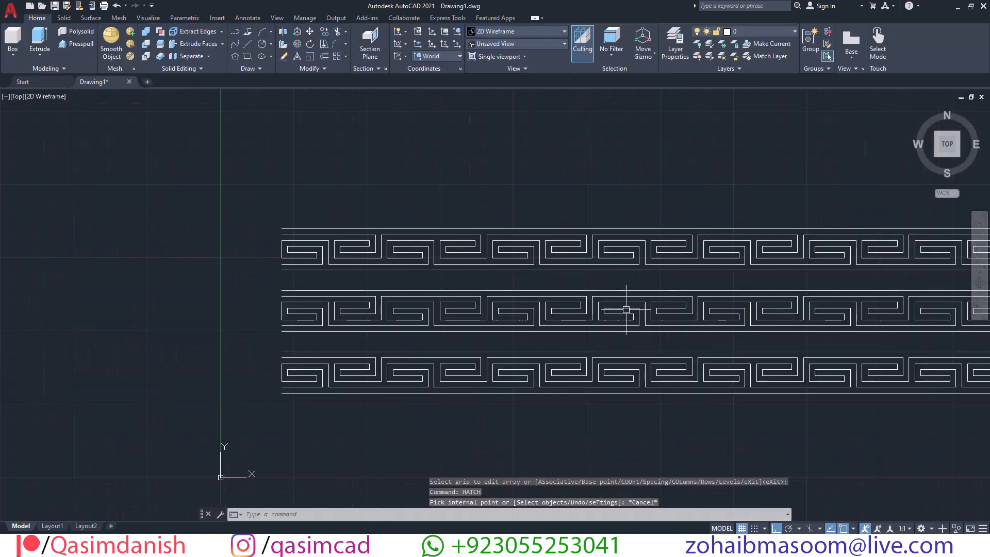
pyautogui.scroll(1, 553, 314)
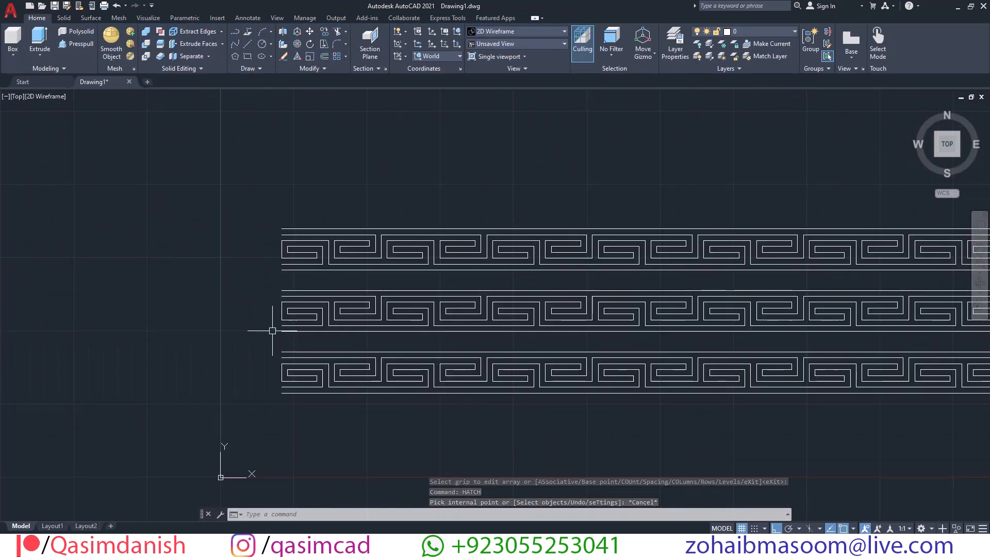
pyautogui.write('x')
pyautogui.press('Return')
pyautogui.click(413, 417)
pyautogui.click(369, 352)
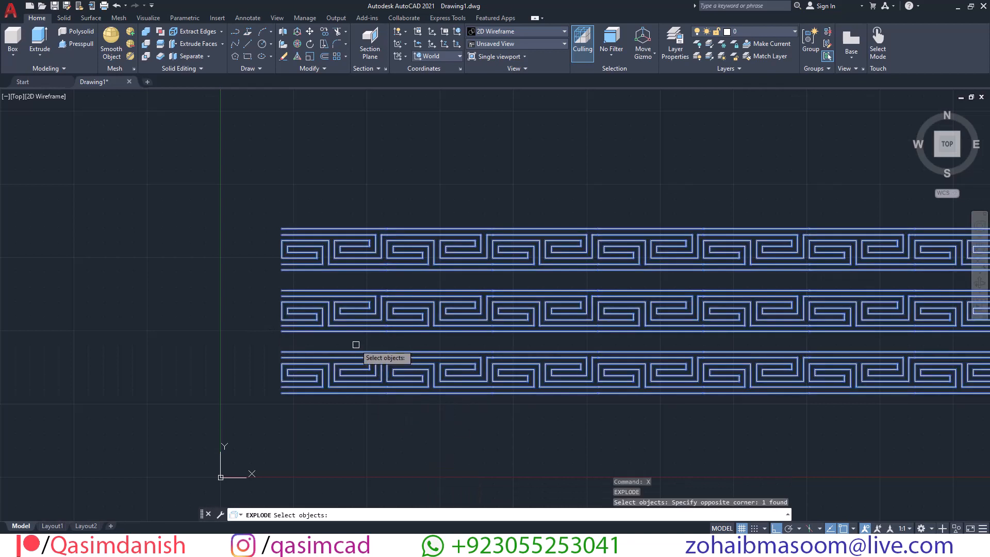
pyautogui.press('Return')
# - Draw a vertical line closing the left ends of the three bands, from the lowest border line up to the topmost one
pyautogui.write('l')
pyautogui.press('Return')
pyautogui.scroll(4, 273, 392)
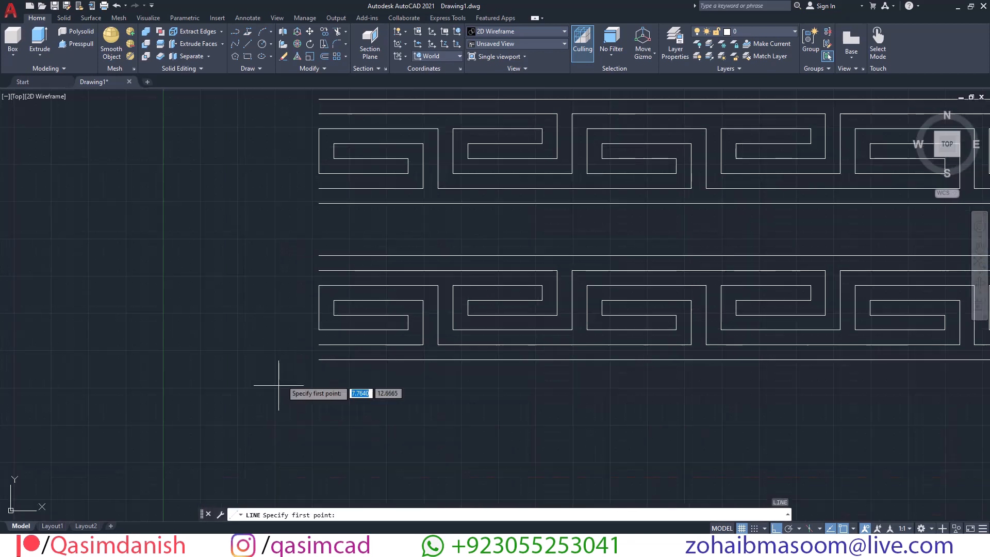
pyautogui.click(317, 360)
pyautogui.moveTo(316, 217); pyautogui.dragTo(320, 404, button='middle')
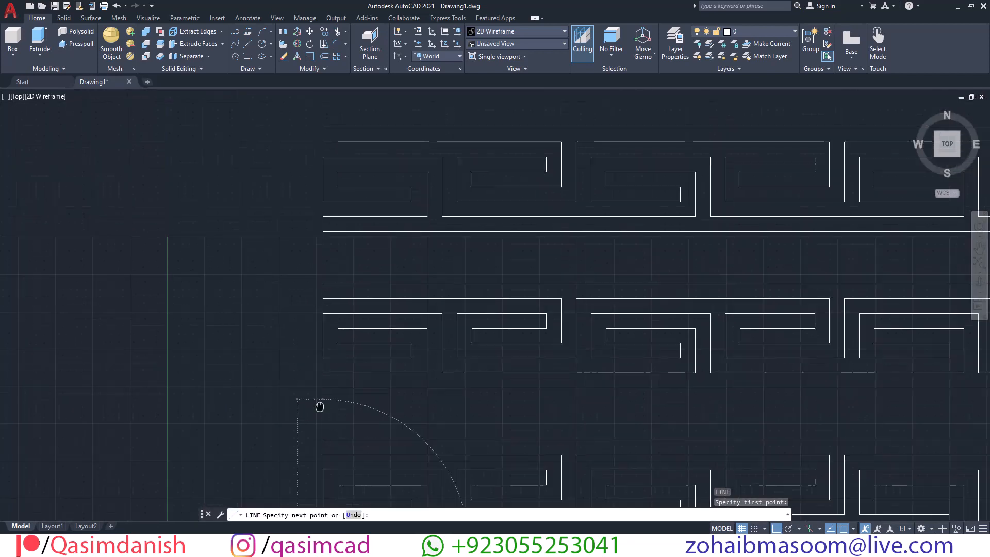
pyautogui.click(325, 133)
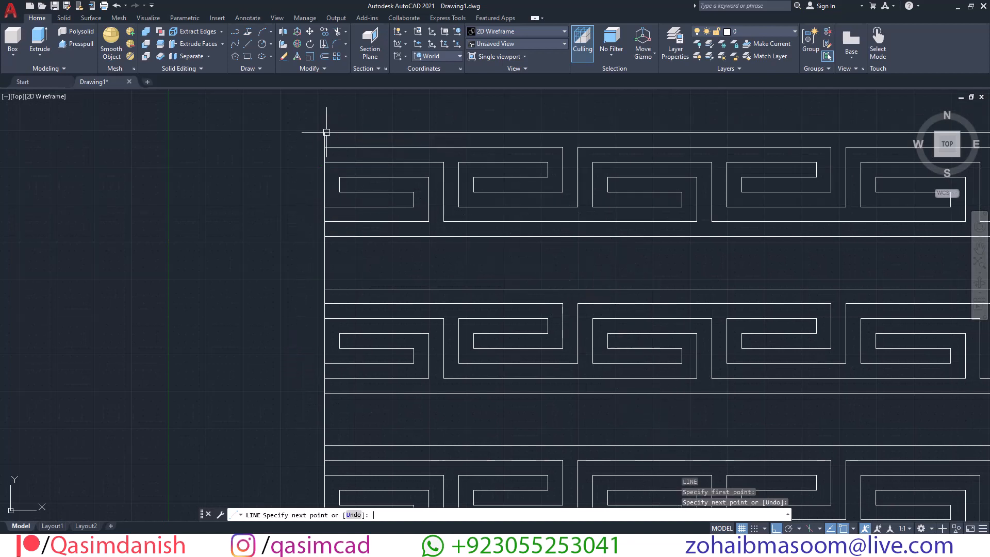
# - Draw a vertical line closing the right ends of the three bands, from the lowest border line up to the topmost one
pyautogui.press('Return')
pyautogui.scroll(-4, 387, 214)
pyautogui.moveTo(639, 224); pyautogui.dragTo(330, 239, button='middle')
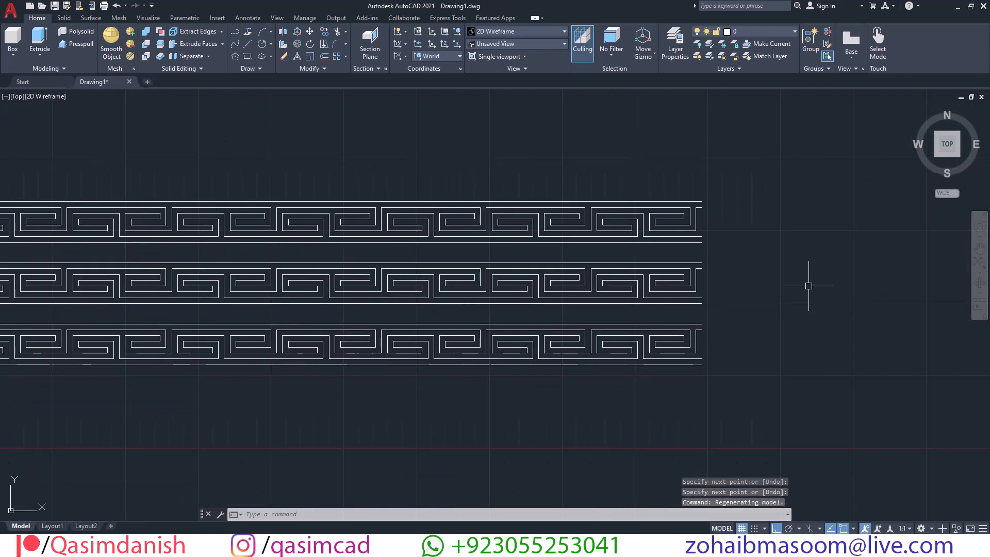
pyautogui.scroll(2, 737, 371)
pyautogui.write('l')
pyautogui.press('Return')
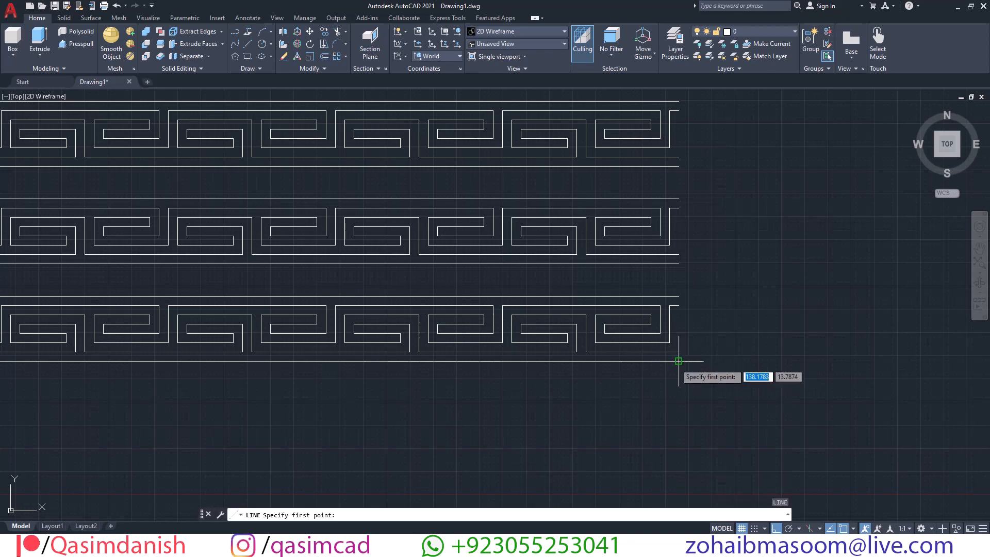
pyautogui.click(678, 361)
pyautogui.moveTo(687, 222); pyautogui.dragTo(703, 348, button='middle')
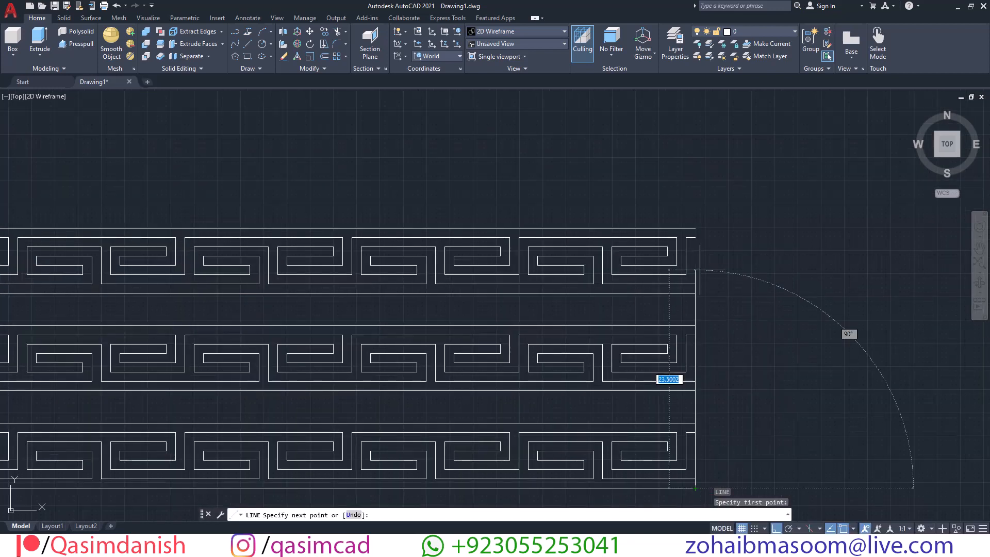
pyautogui.click(695, 228)
pyautogui.press('Return')
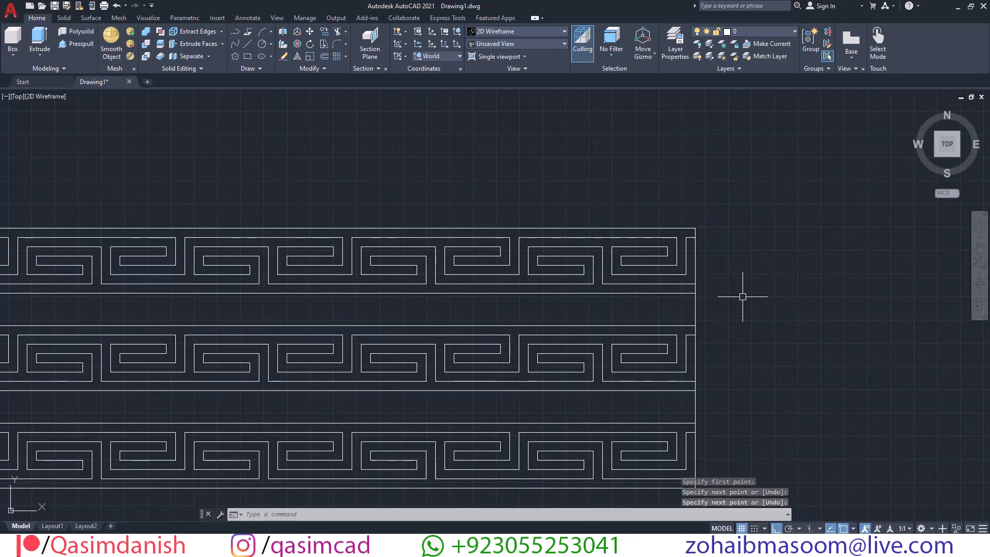
# - Hatch the Greek key strips in all three bands, including the separate leftmost pieces, with the current diagonal-line pattern
pyautogui.scroll(-3, 744, 287)
pyautogui.write('ha')
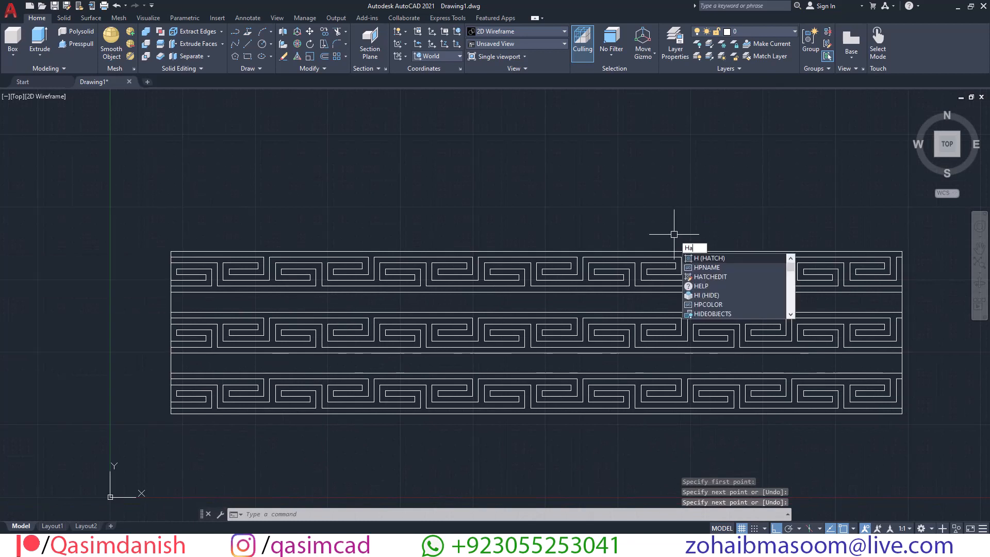
pyautogui.press('Return')
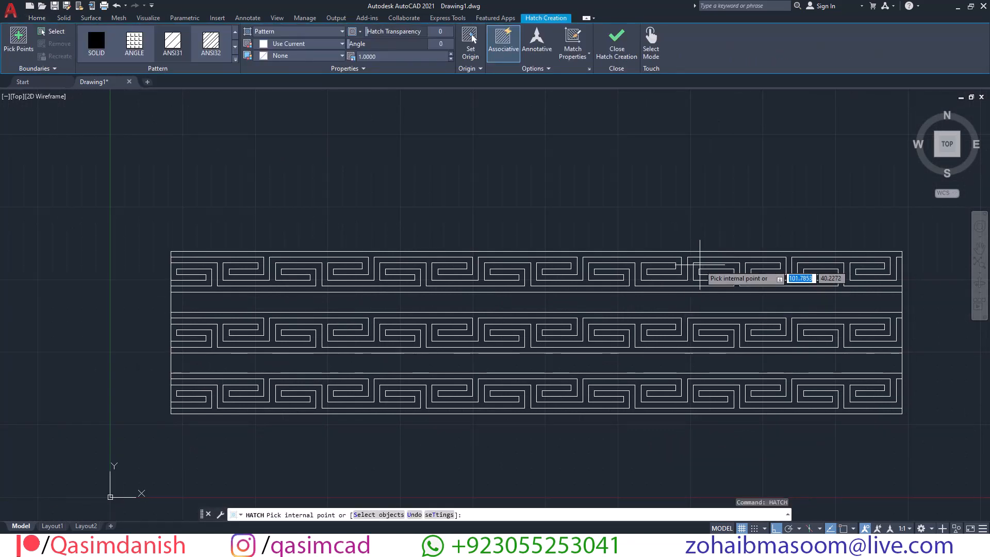
pyautogui.click(713, 261)
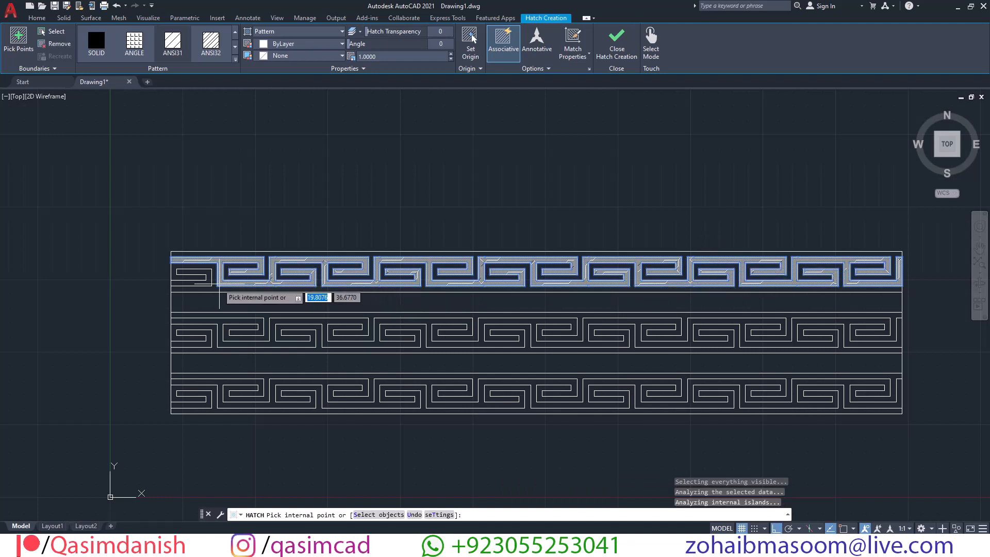
pyautogui.click(209, 281)
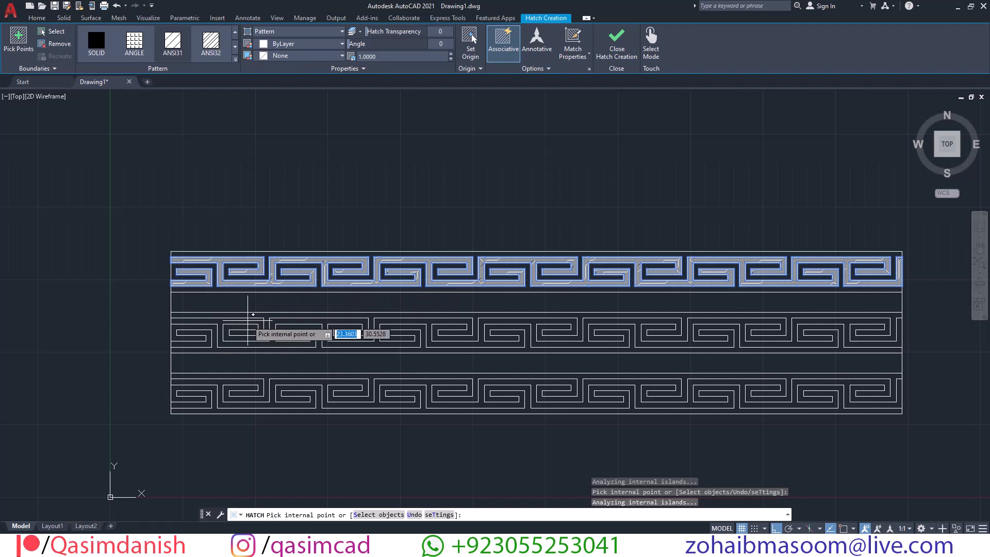
pyautogui.click(251, 321)
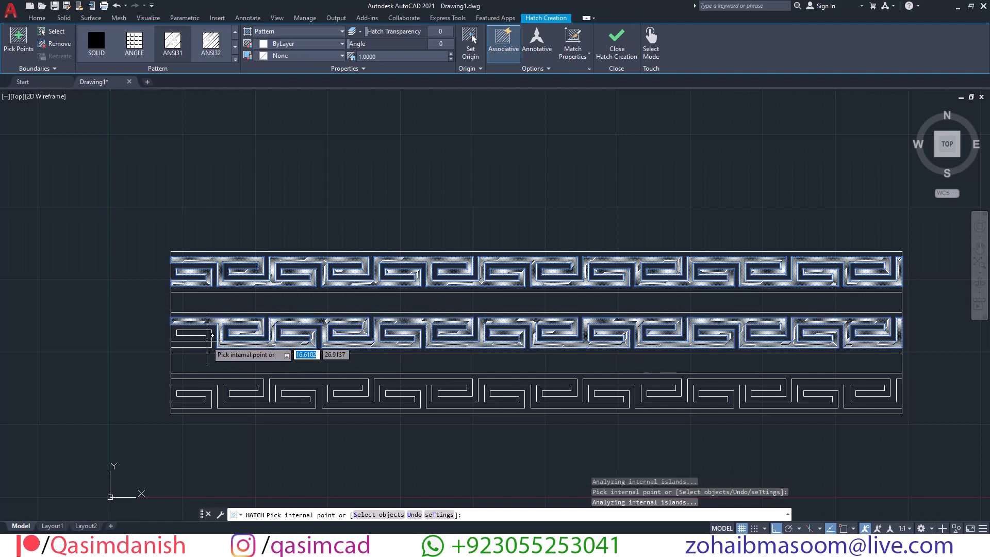
pyautogui.click(212, 335)
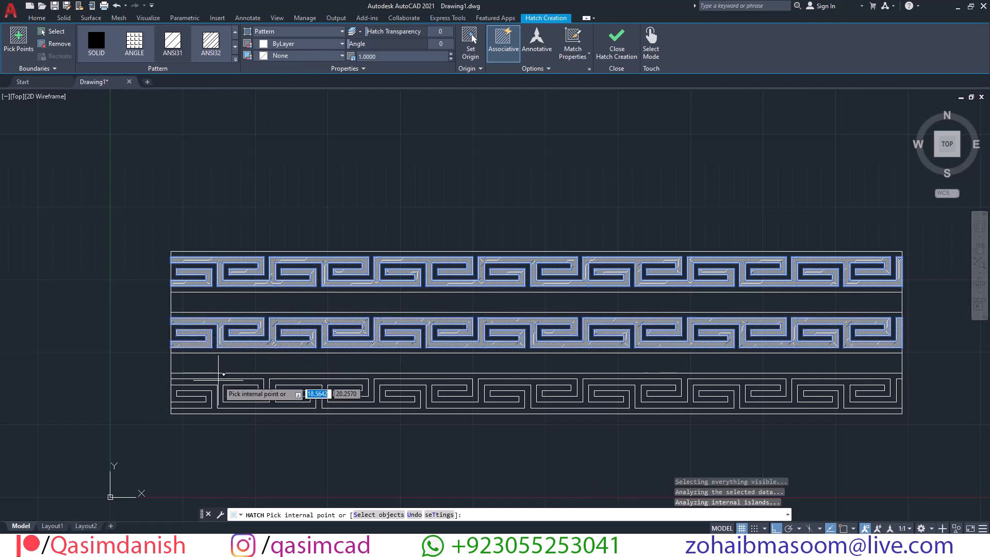
pyautogui.click(226, 386)
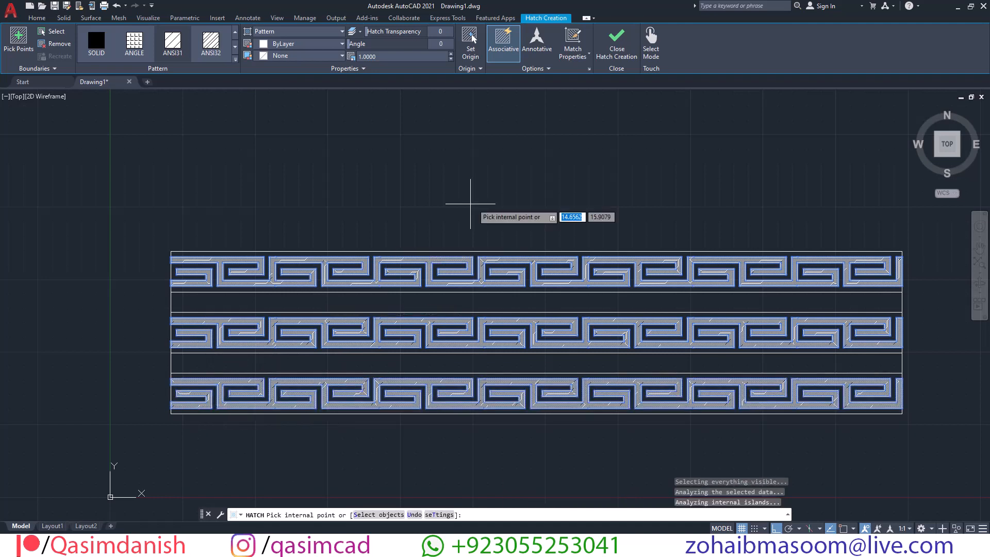
pyautogui.press('Return')
pyautogui.scroll(2, 506, 348)
pyautogui.moveTo(509, 334); pyautogui.dragTo(566, 292, button='middle')
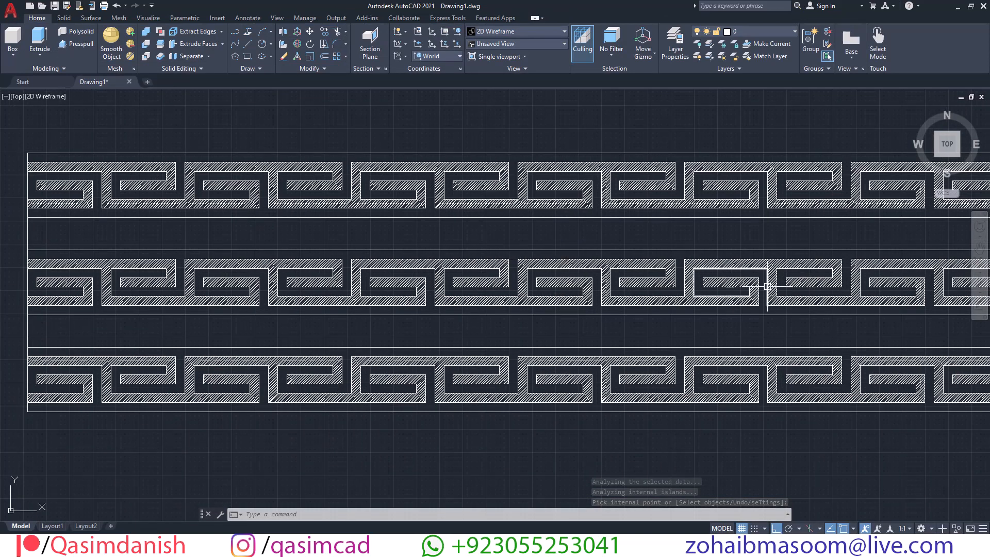